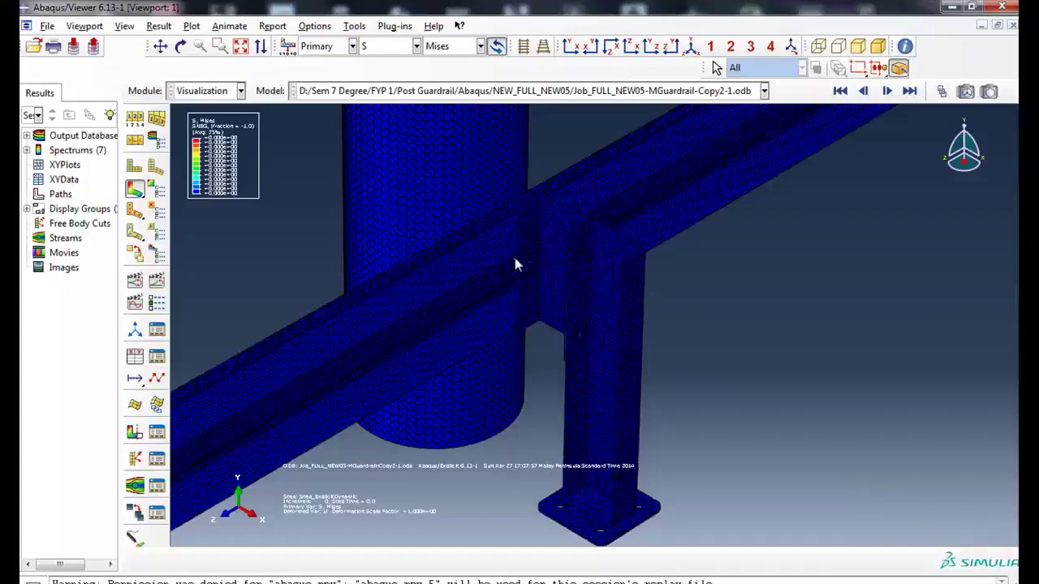
Step: Zoom in and start the Mises stress time-history animation
scroll(513, 262, down, 1)
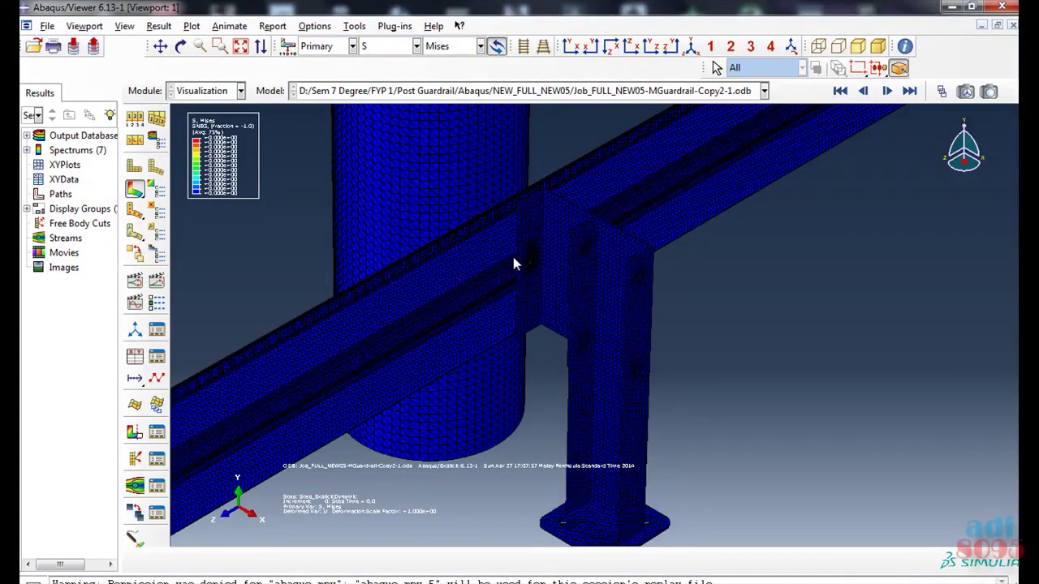
scroll(532, 269, down, 1)
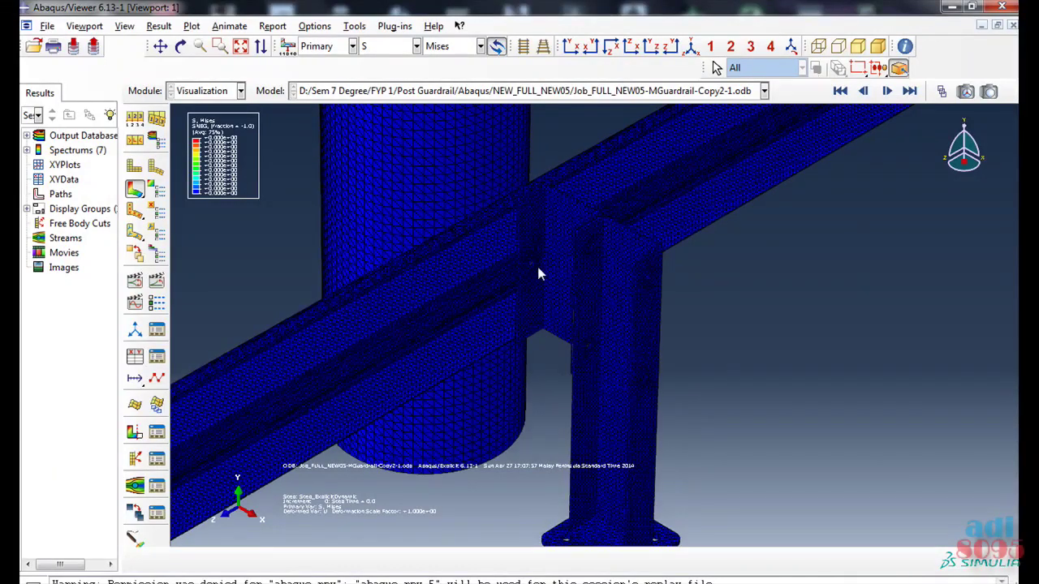
click(159, 280)
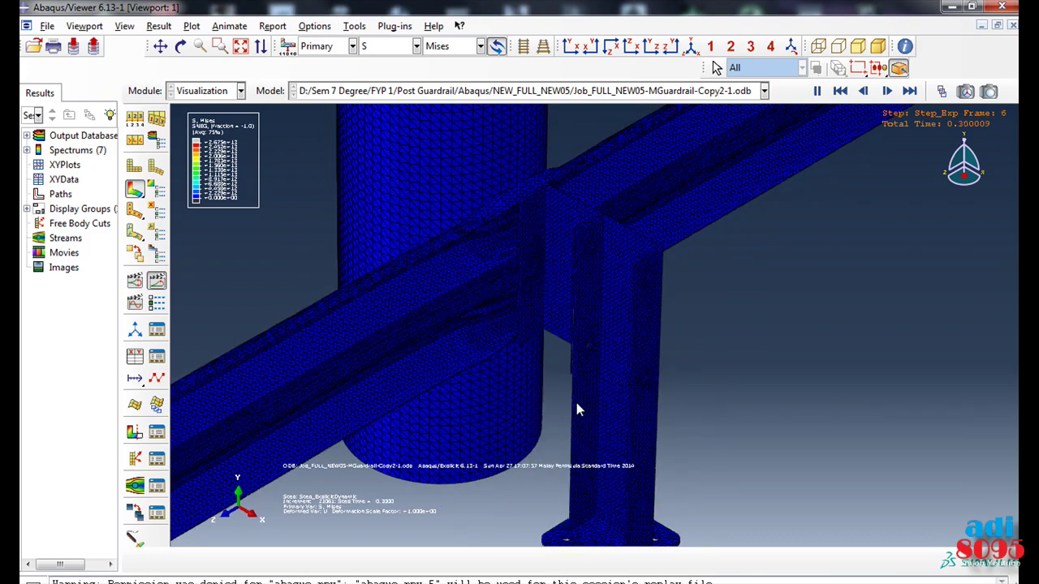
Step: Recentre the view on the post–rail junction, restart the animation, and switch to the back view
ctrl+alt+middle_drag(575, 400, 570, 337)
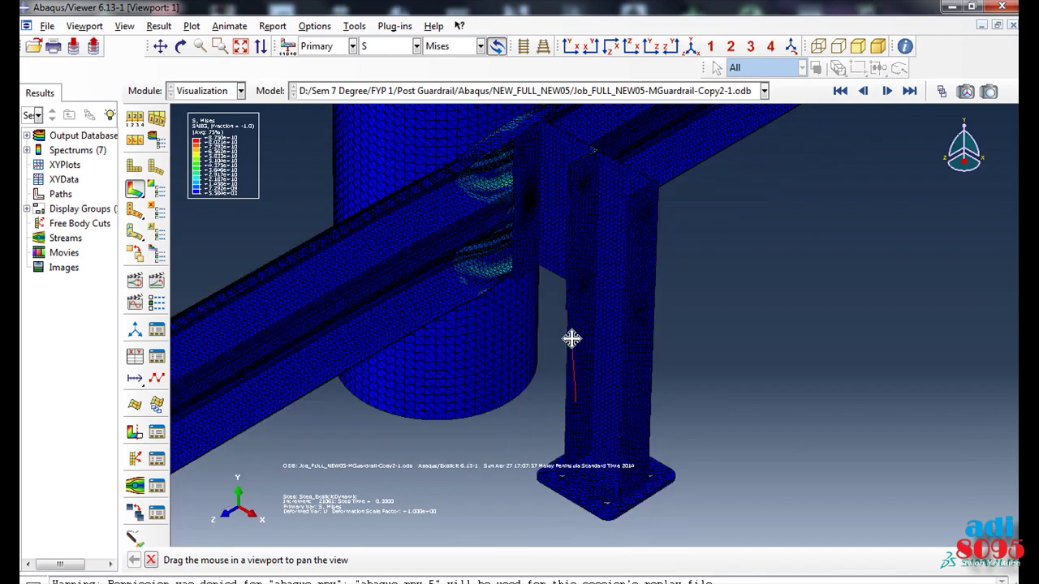
click(155, 279)
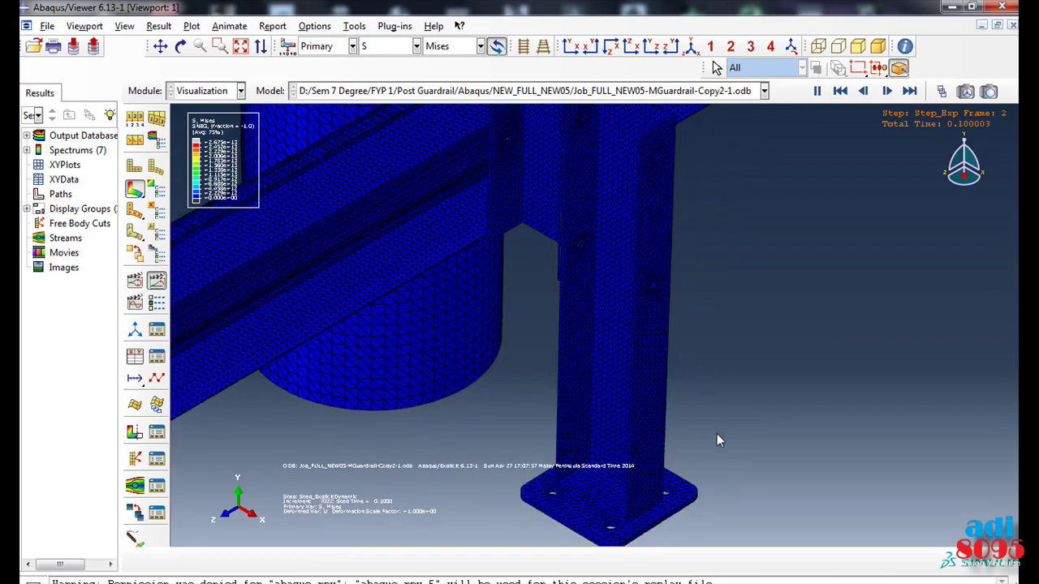
click(594, 48)
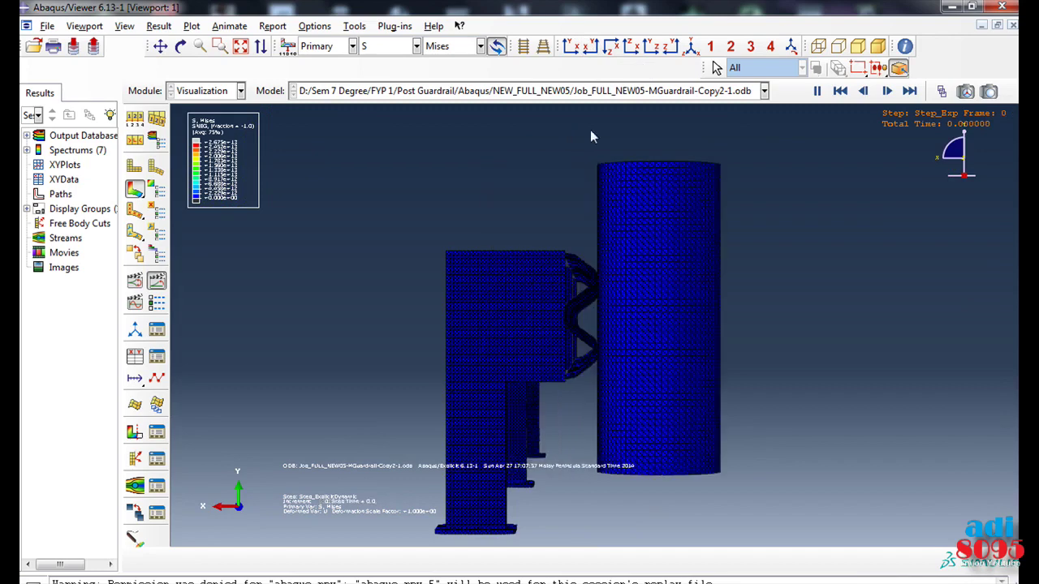
Step: Watch the playing animation from the side, opposite side, front, back and top views, zooming in between
click(651, 49)
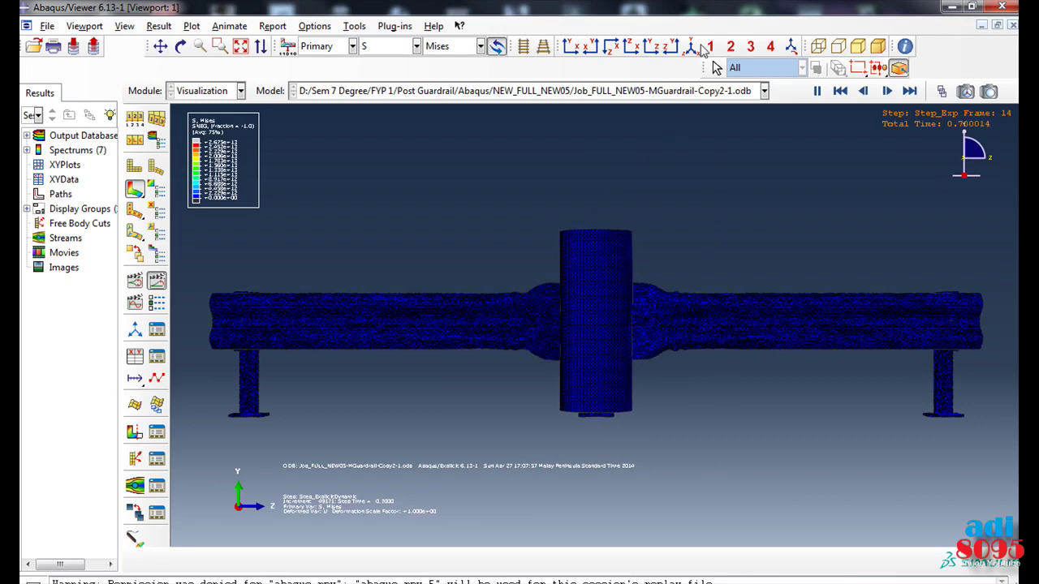
click(670, 49)
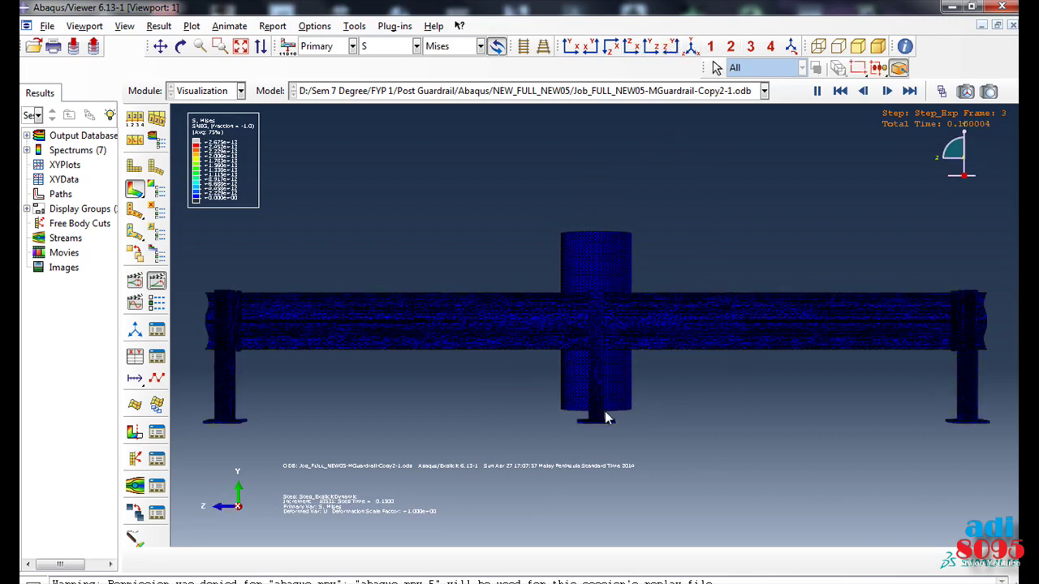
scroll(605, 419, down, 2)
scroll(604, 412, down, 5)
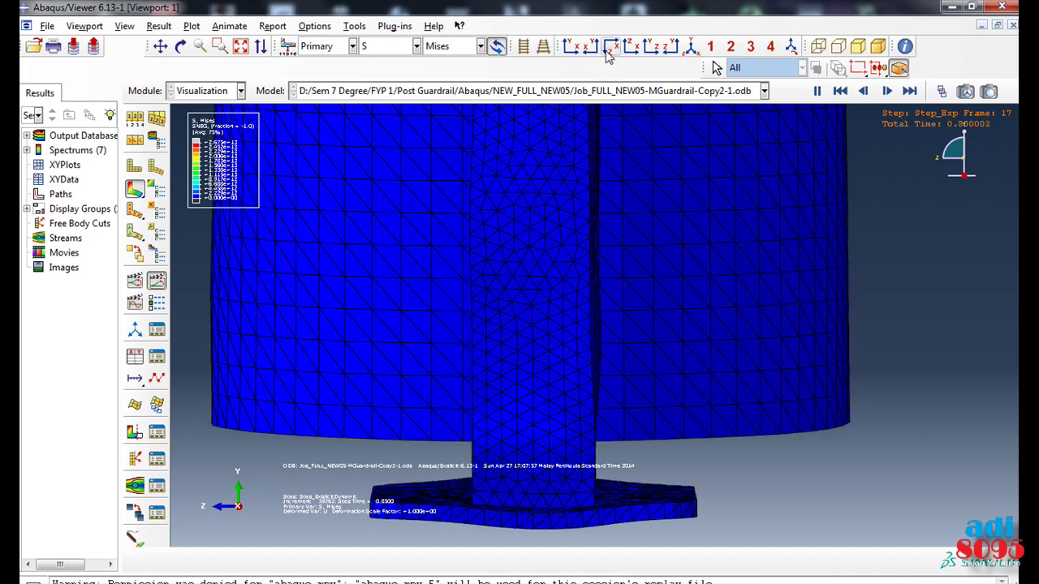
click(577, 51)
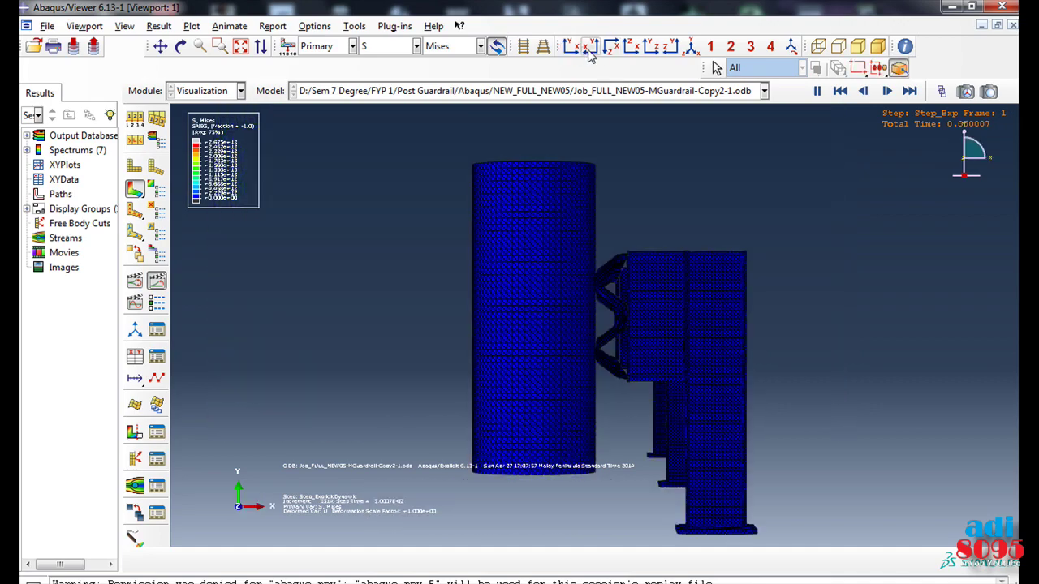
click(595, 51)
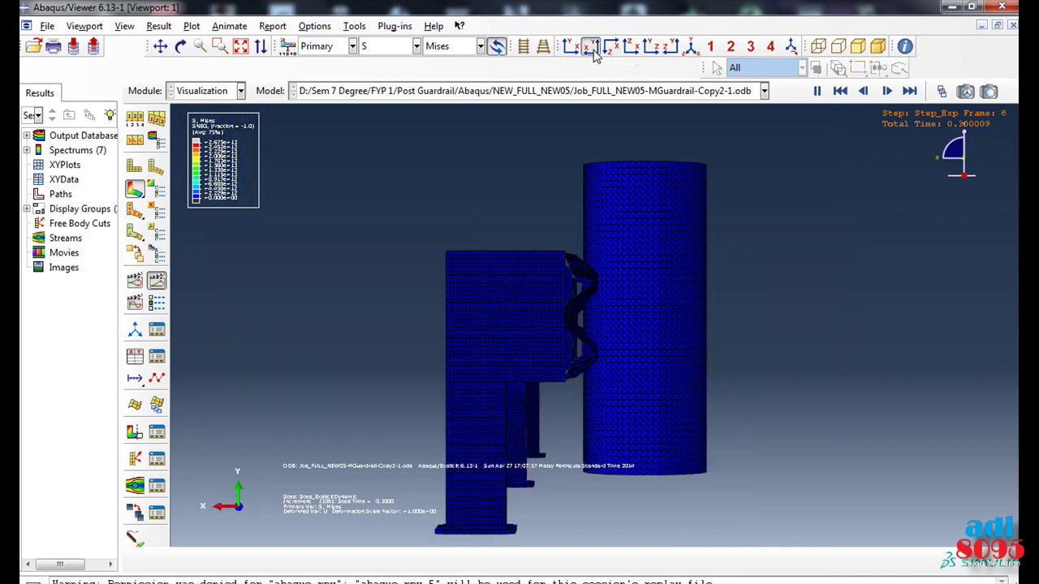
click(609, 51)
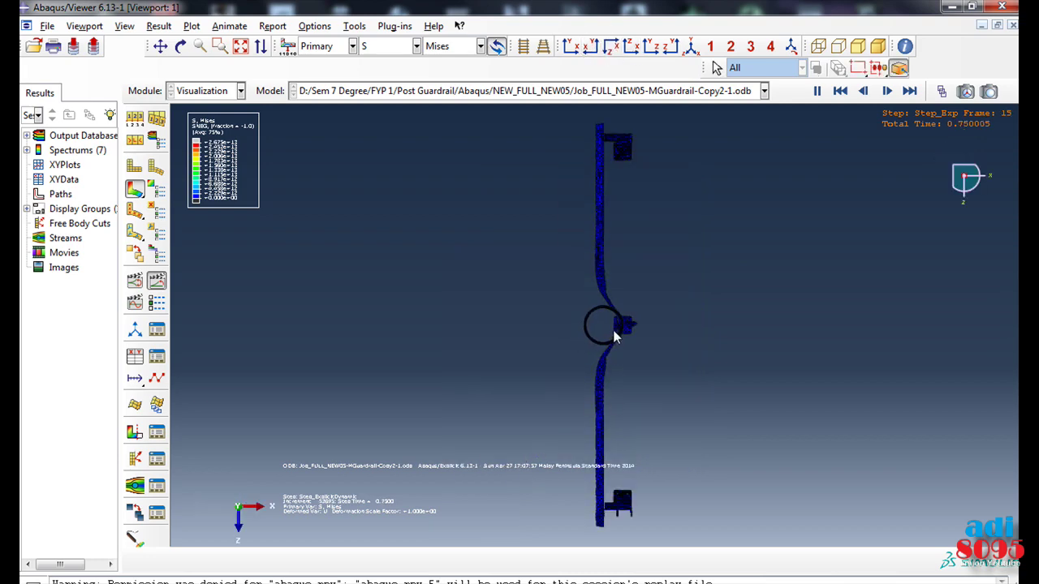
Step: Zoom onto the impact zone from above, then rotate into an oblique close-up of the cylinder and post
scroll(623, 325, up, 2)
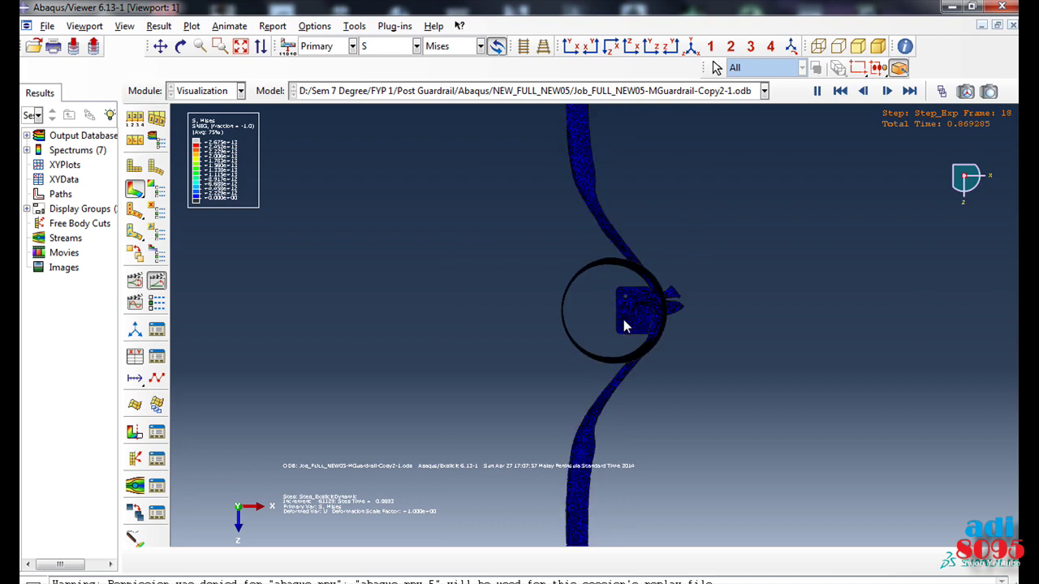
scroll(624, 325, up, 2)
scroll(624, 324, up, 2)
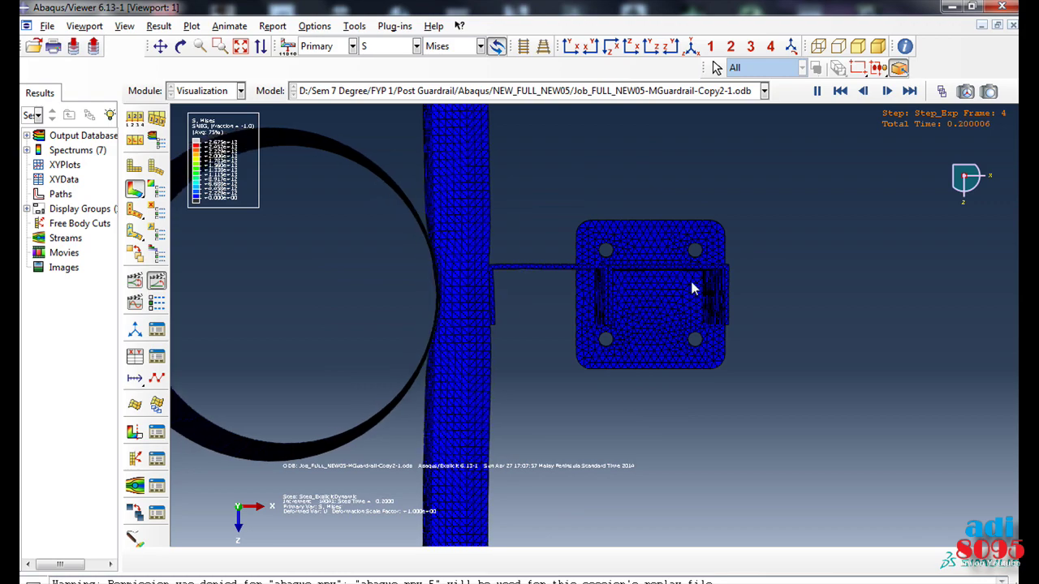
scroll(695, 288, up, 3)
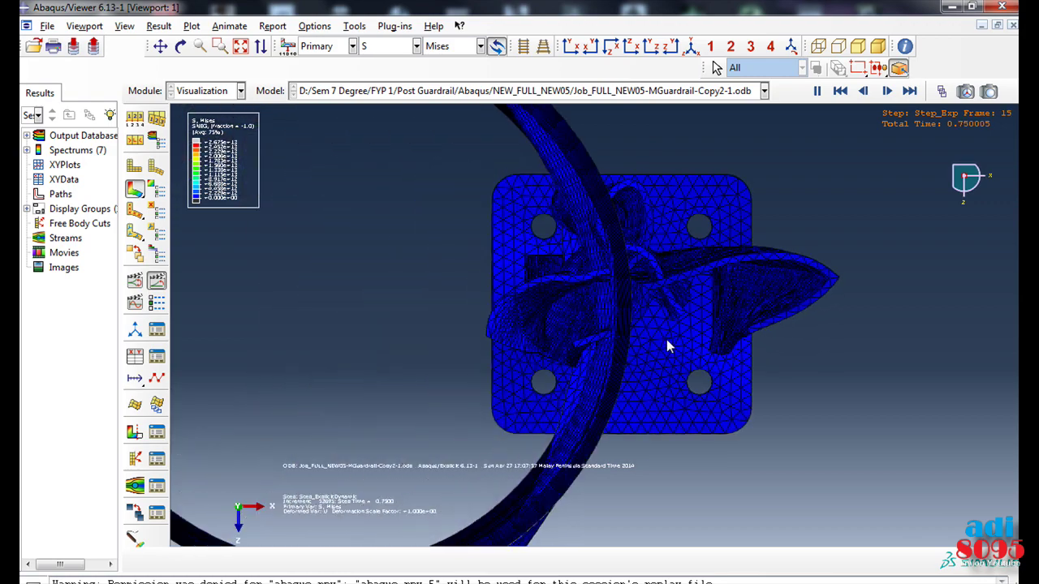
scroll(666, 339, down, 3)
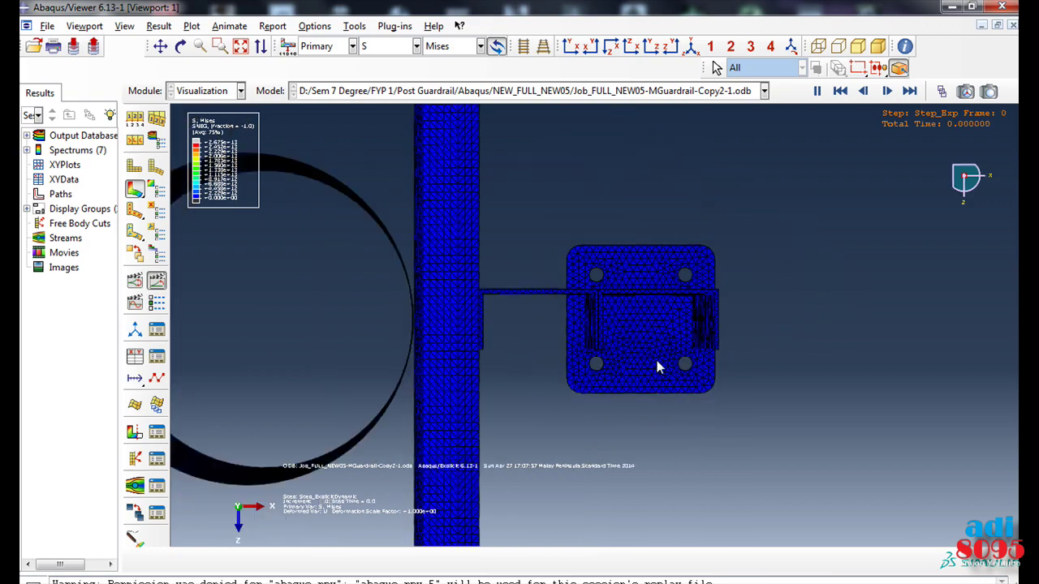
mouse_move(655, 309)
ctrl+alt+mouse_down()
mouse_move(645, 203)
mouse_move(671, 339)
ctrl+alt+mouse_up()
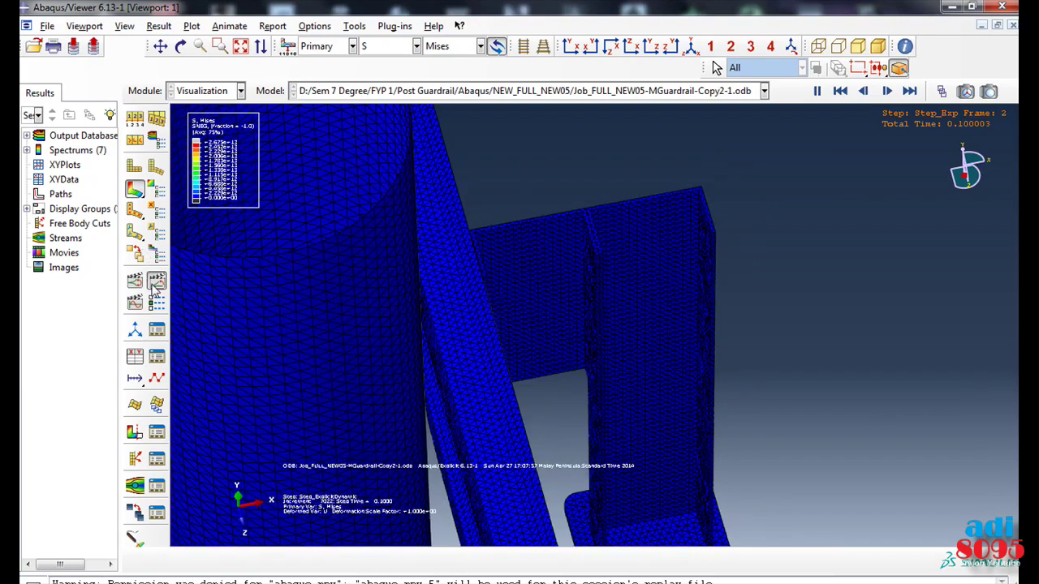
Step: Stop the animation on the first frame (step time 0.0) and set an isometric view
click(841, 92)
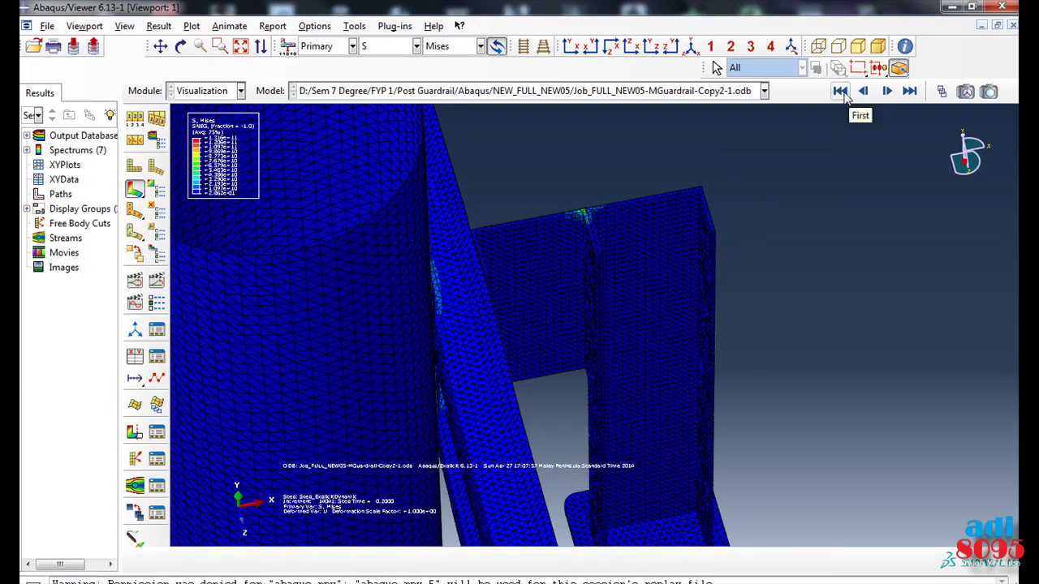
click(842, 93)
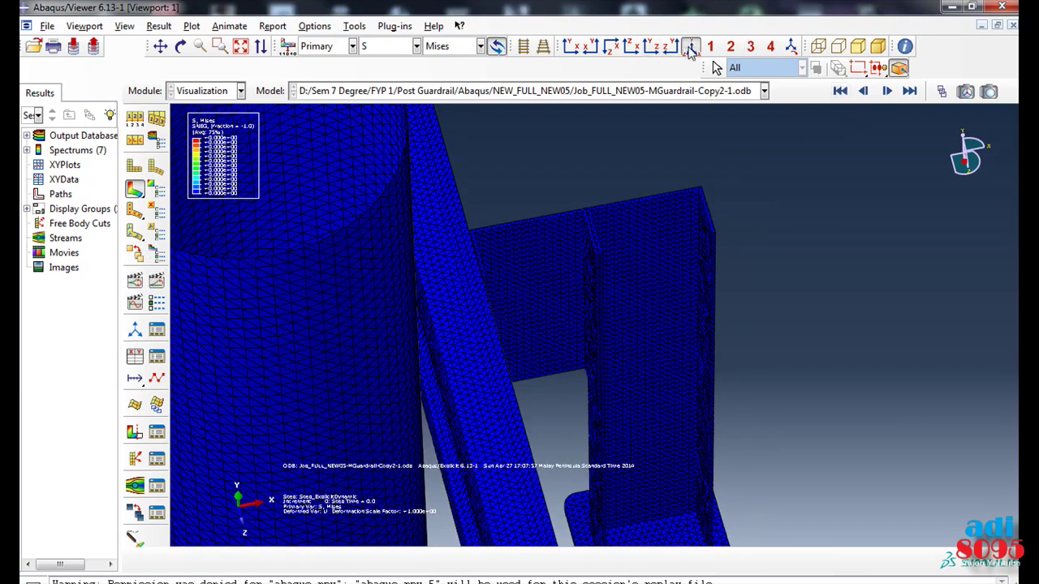
click(711, 47)
click(712, 48)
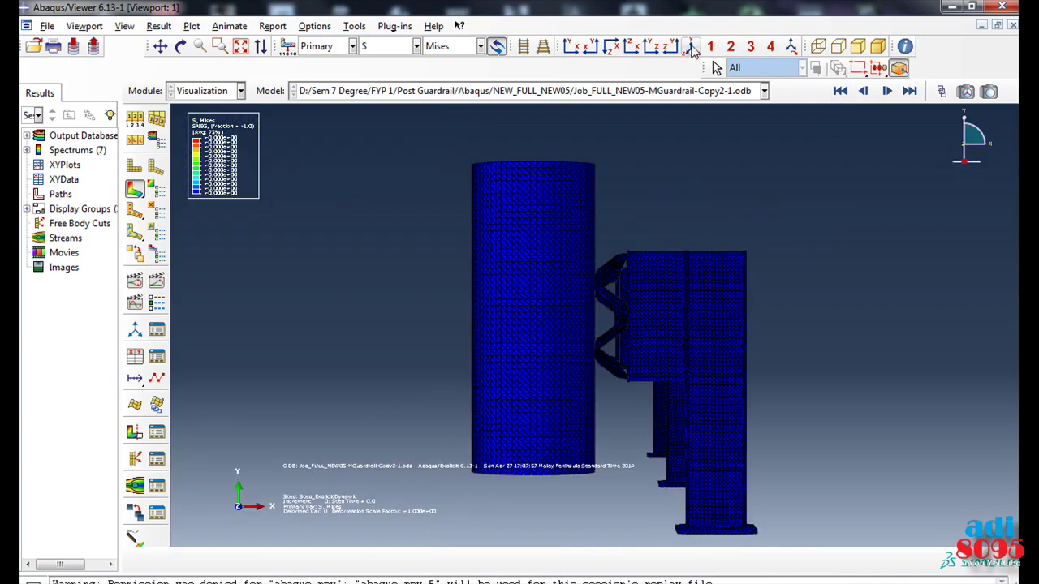
click(711, 47)
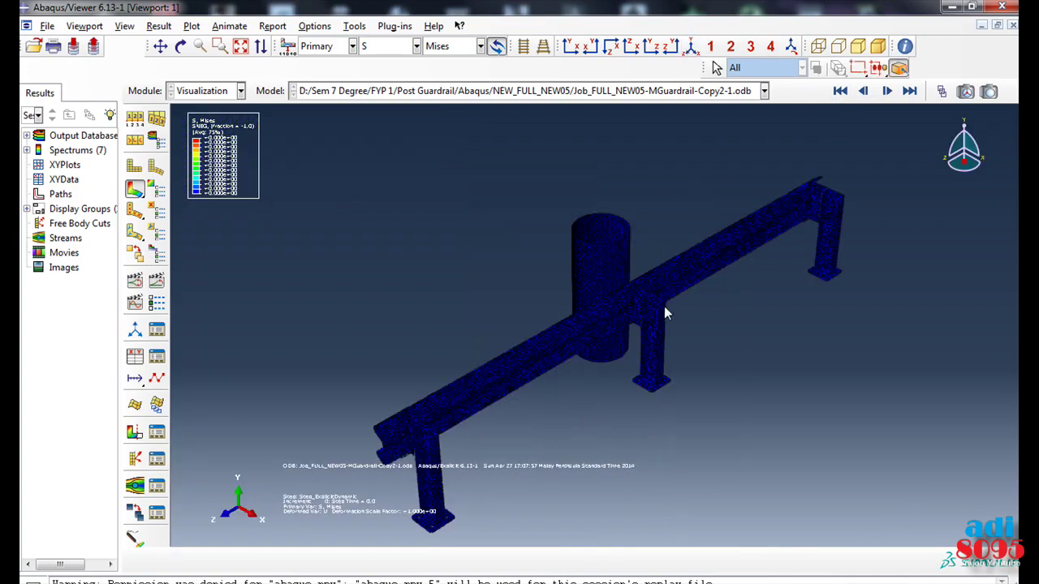
Step: Zoom in and pan to frame the post–rail junction closely
scroll(664, 314, up, 1)
scroll(658, 357, up, 3)
scroll(654, 431, up, 2)
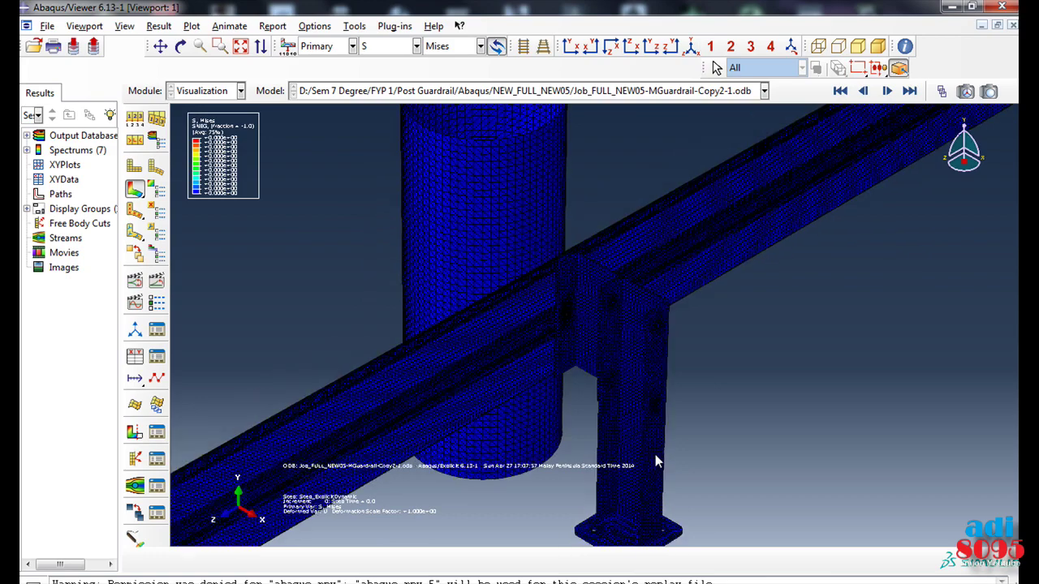
scroll(656, 457, up, 1)
ctrl+alt+middle_drag(655, 434, 642, 325)
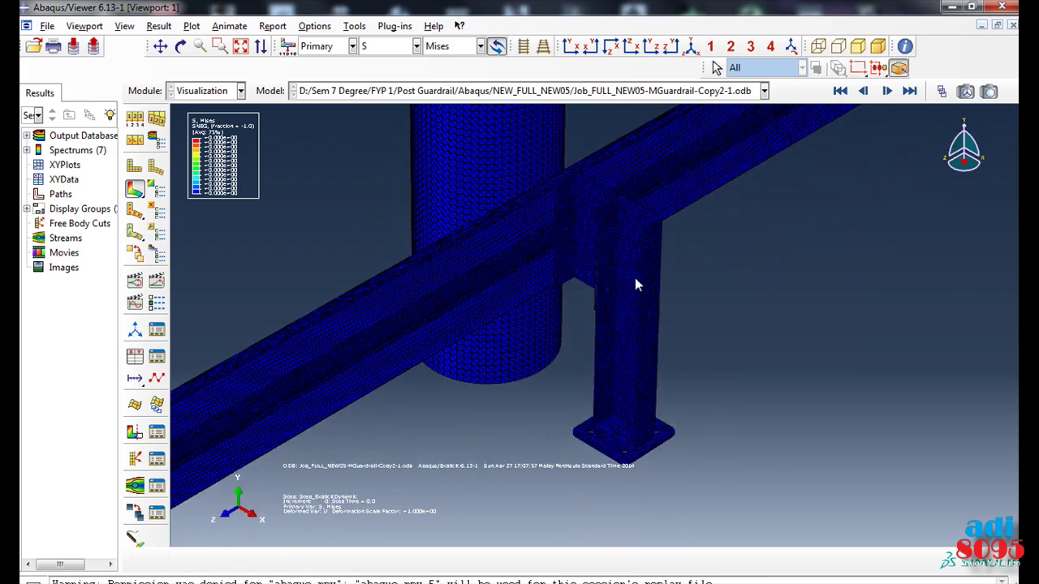
scroll(640, 281, up, 1)
scroll(639, 282, up, 2)
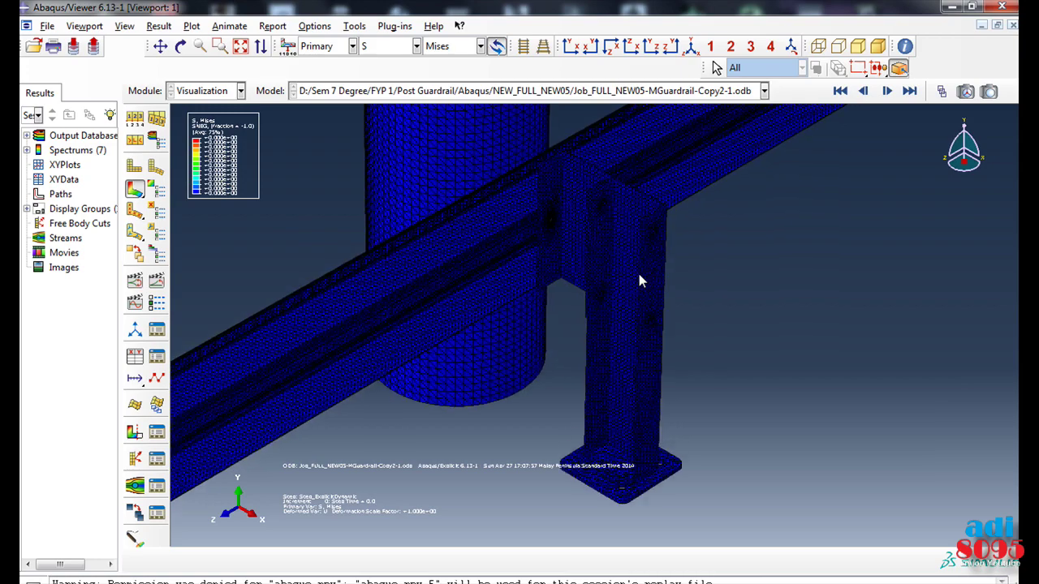
scroll(640, 282, up, 1)
scroll(640, 282, up, 1)
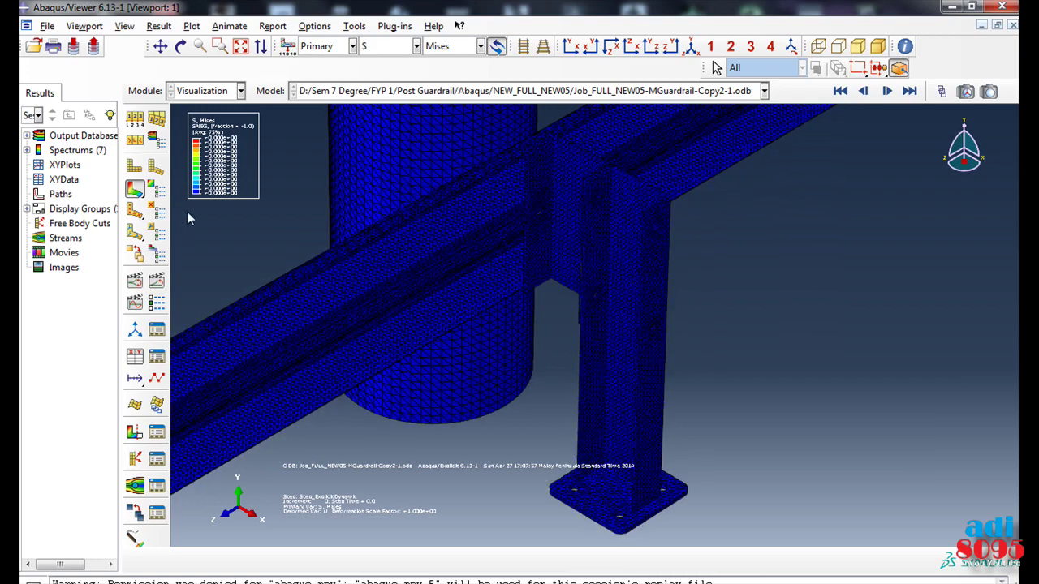
Step: Step forward frame by frame through the impact to a late result frame
click(887, 91)
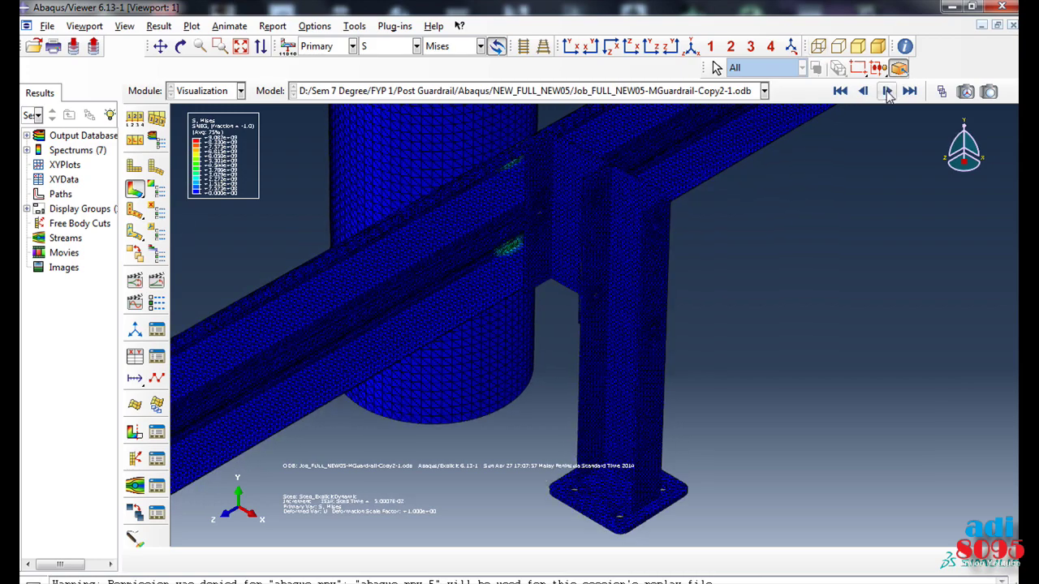
click(888, 91)
click(887, 91)
click(887, 91)
click(887, 90)
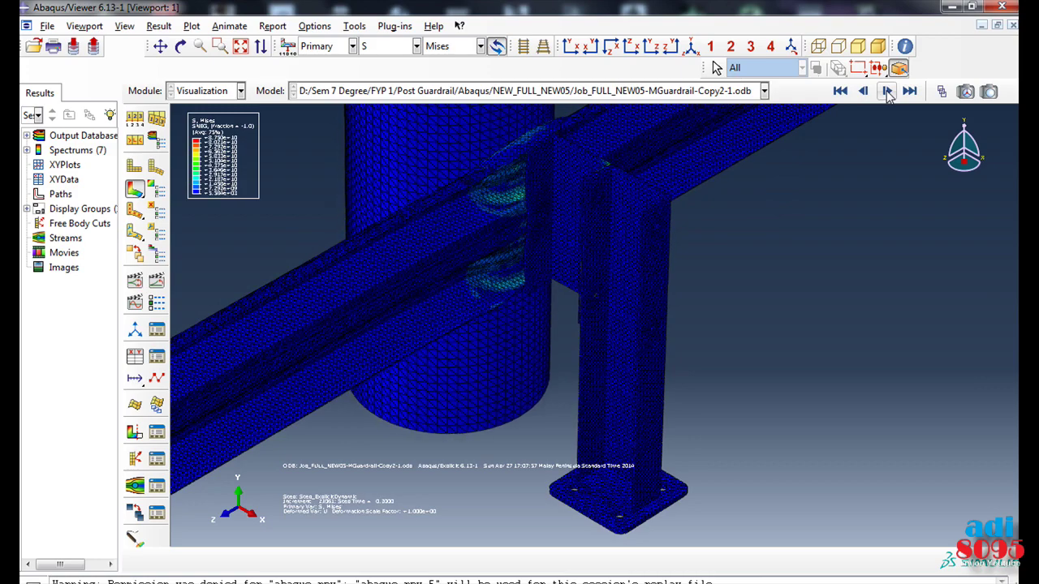
click(887, 91)
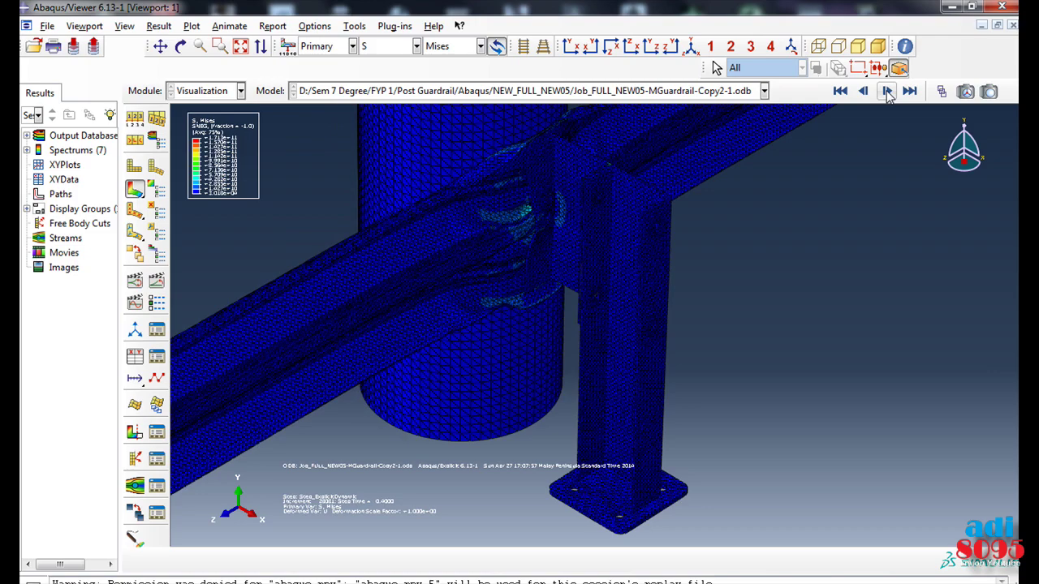
click(887, 91)
click(887, 91)
click(887, 91)
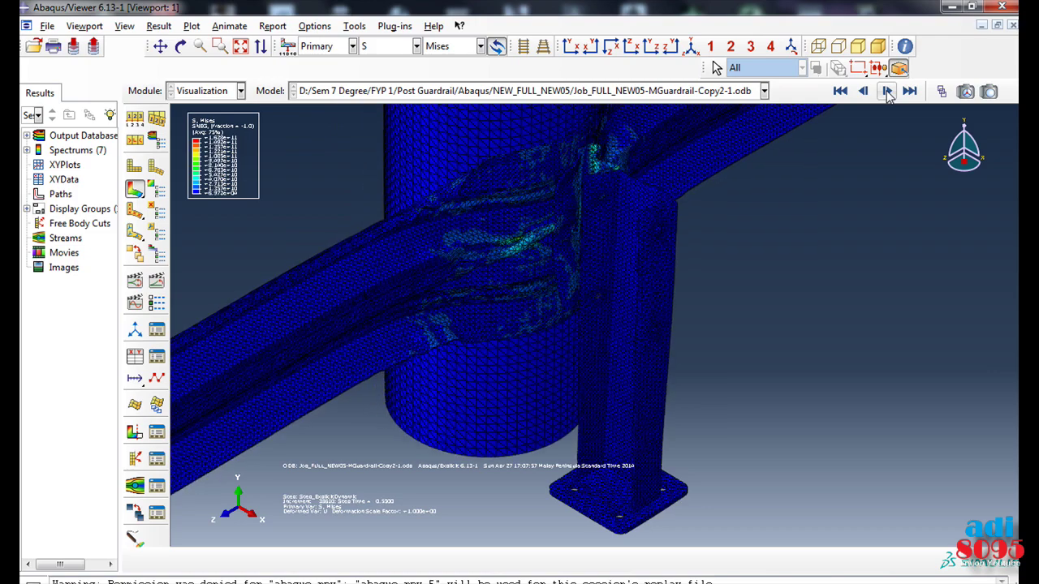
click(887, 91)
click(887, 91)
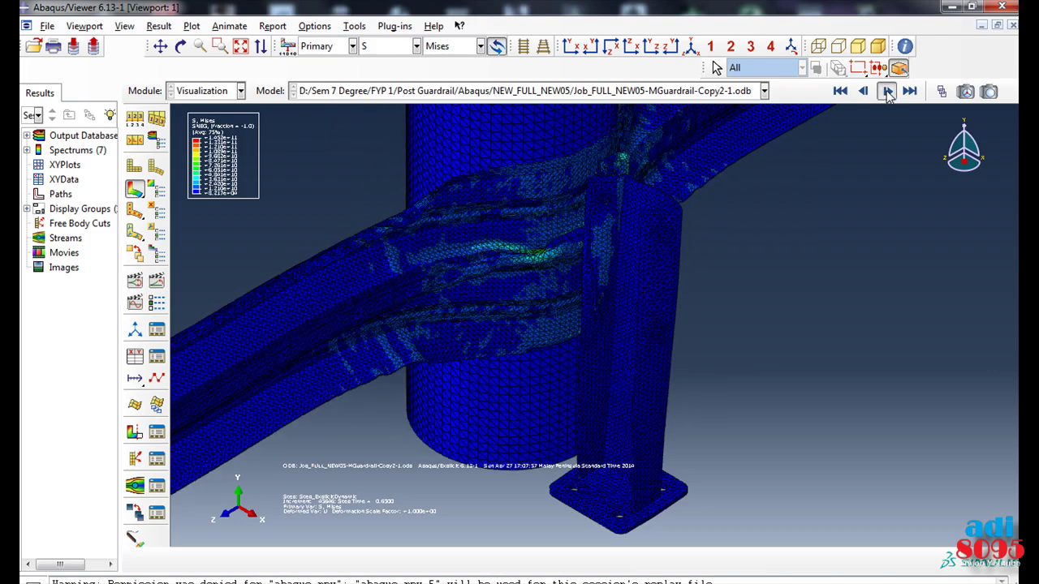
click(887, 91)
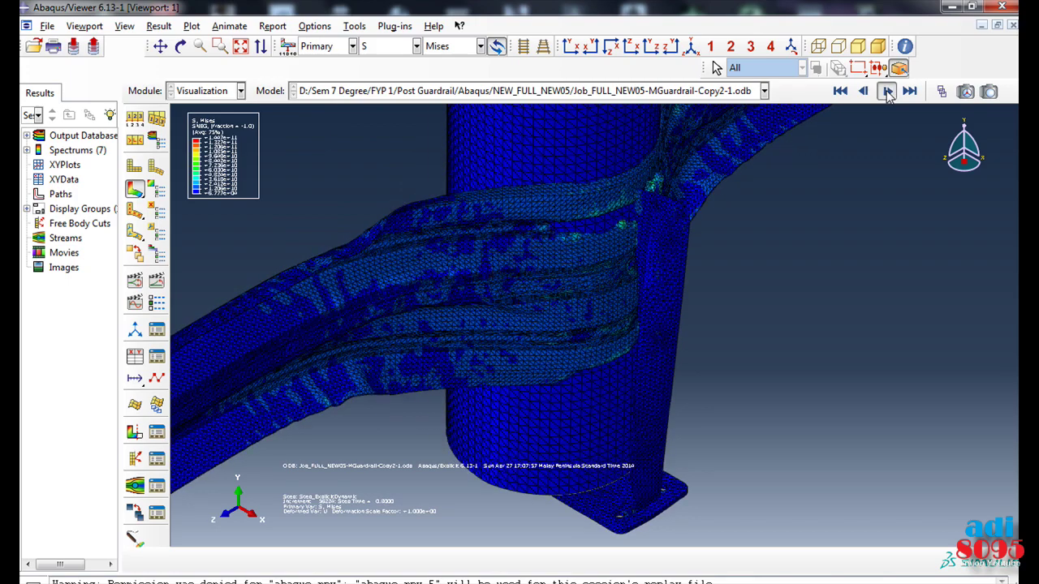
click(887, 91)
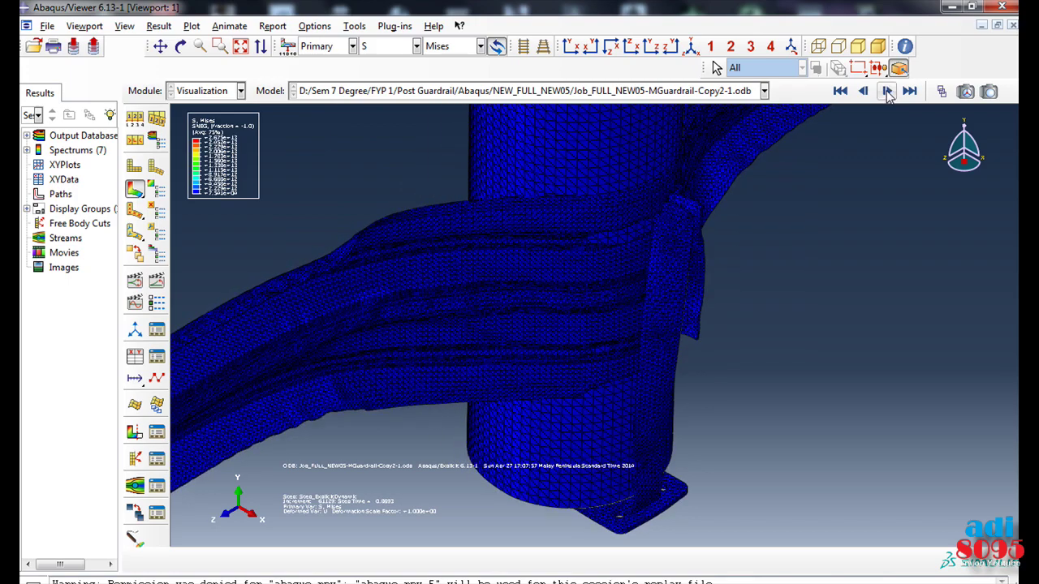
Step: Step back a few frames and settle on a late frame near 0.8 s
click(865, 92)
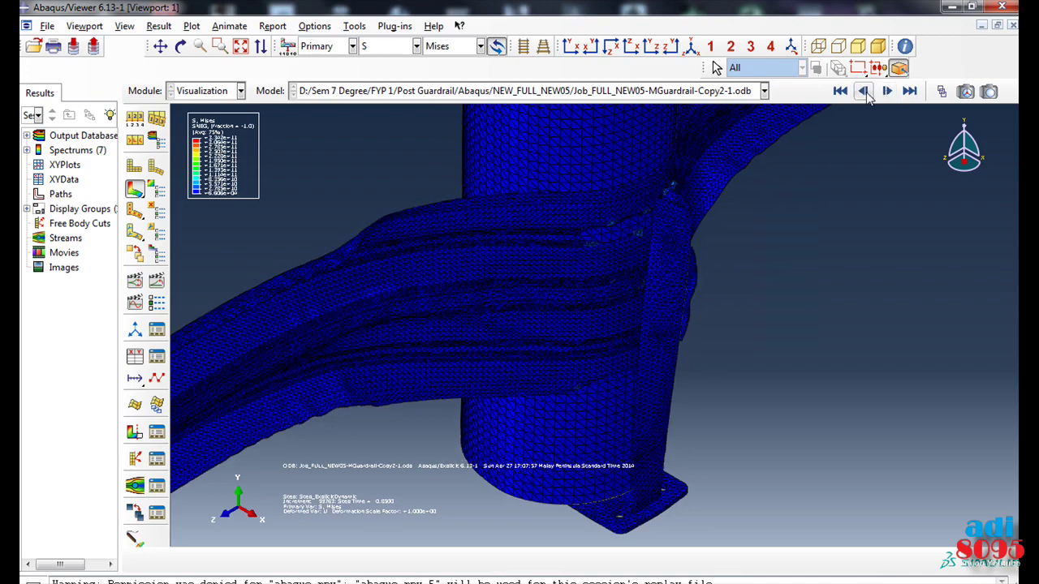
click(865, 92)
click(866, 92)
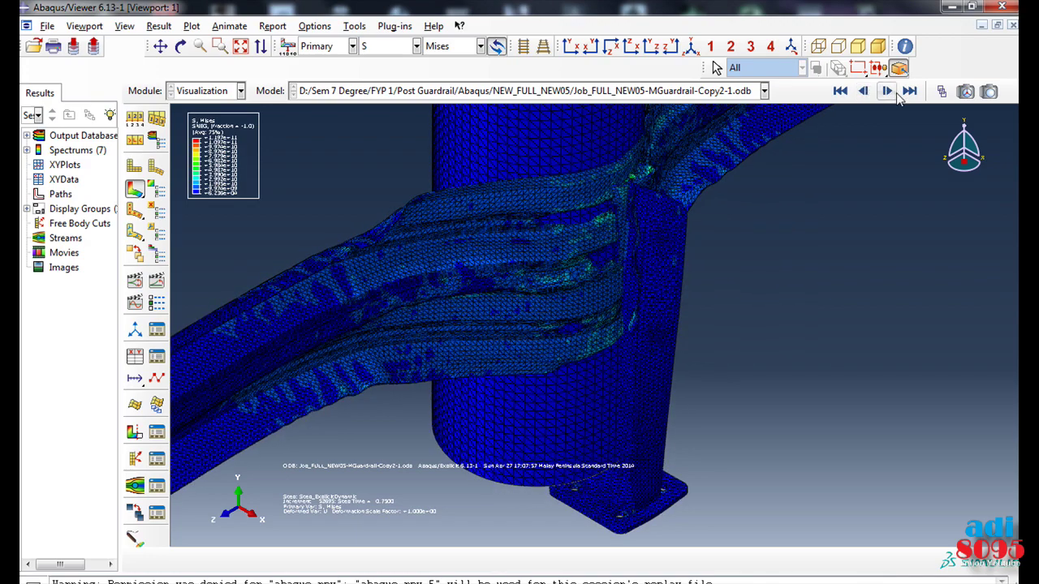
click(893, 93)
key(F3)
Step: Rotate around the impact zone, then reset to a zoomed isometric view
mouse_move(821, 276)
mouse_down()
mouse_move(809, 276)
mouse_move(827, 297)
mouse_up()
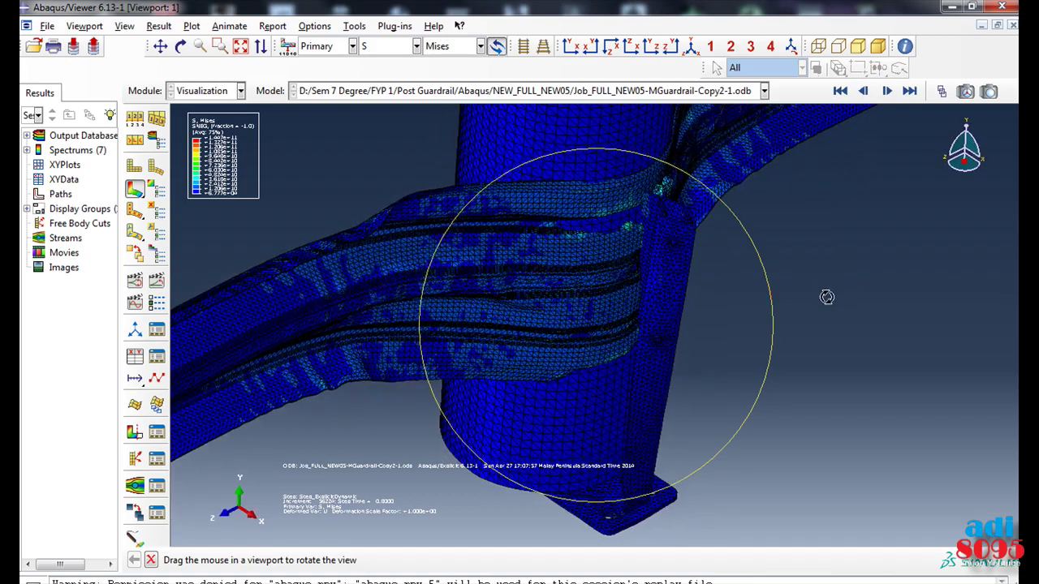
mouse_move(696, 317)
mouse_down()
mouse_move(512, 336)
mouse_move(652, 179)
mouse_up()
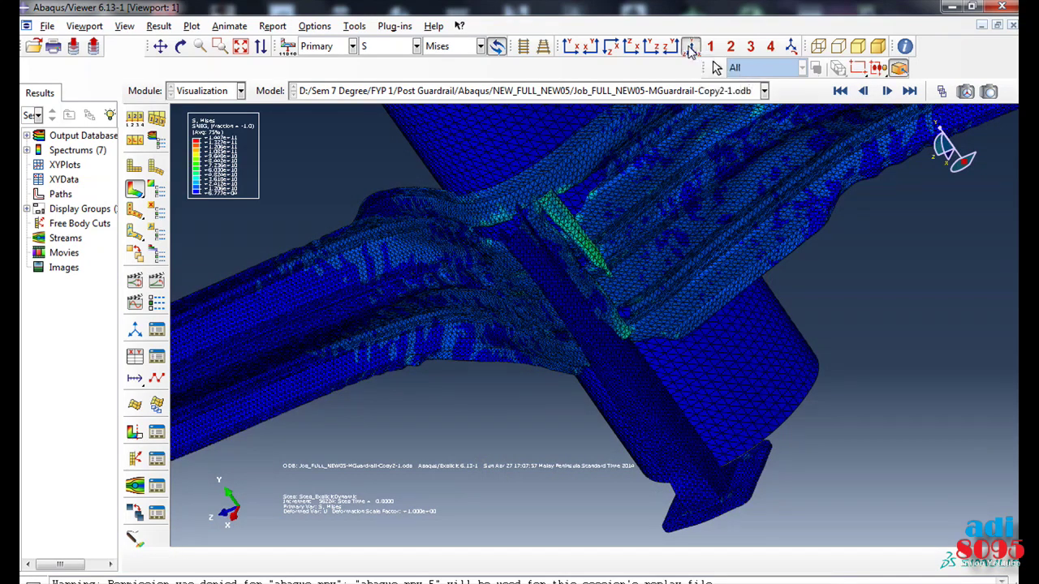
click(690, 49)
scroll(942, 185, up, 2)
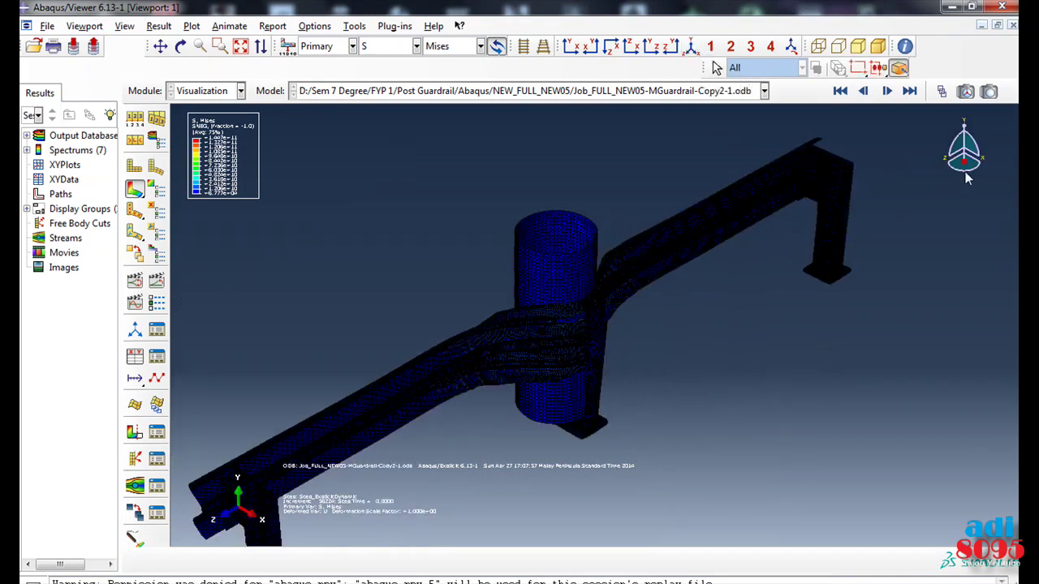
Step: Orbit through the front view to an oblique angle and zoom onto the post and deformed rail
mouse_move(968, 178)
mouse_down()
mouse_move(846, 147)
mouse_move(885, 174)
mouse_up()
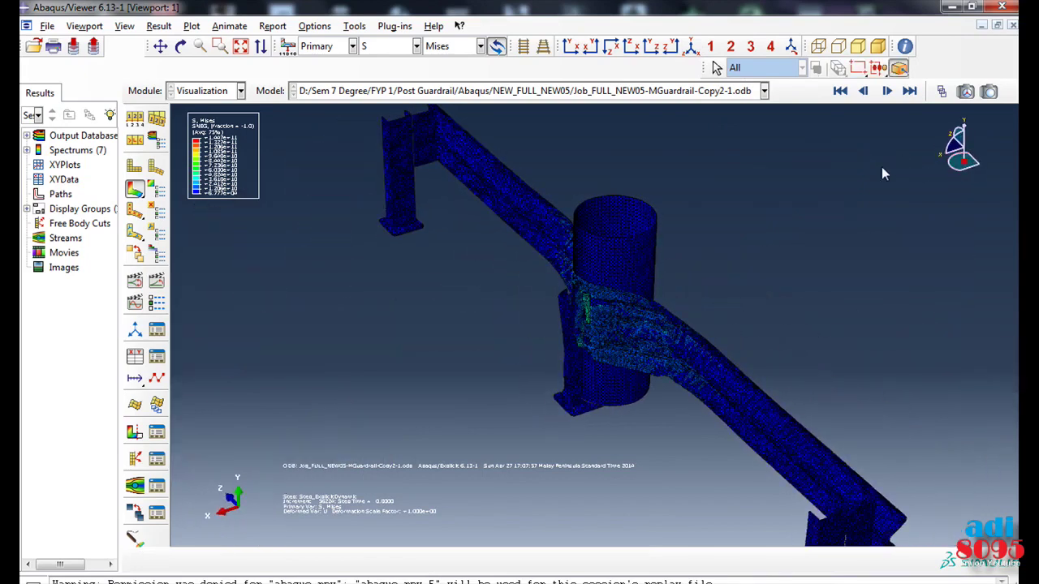
click(963, 169)
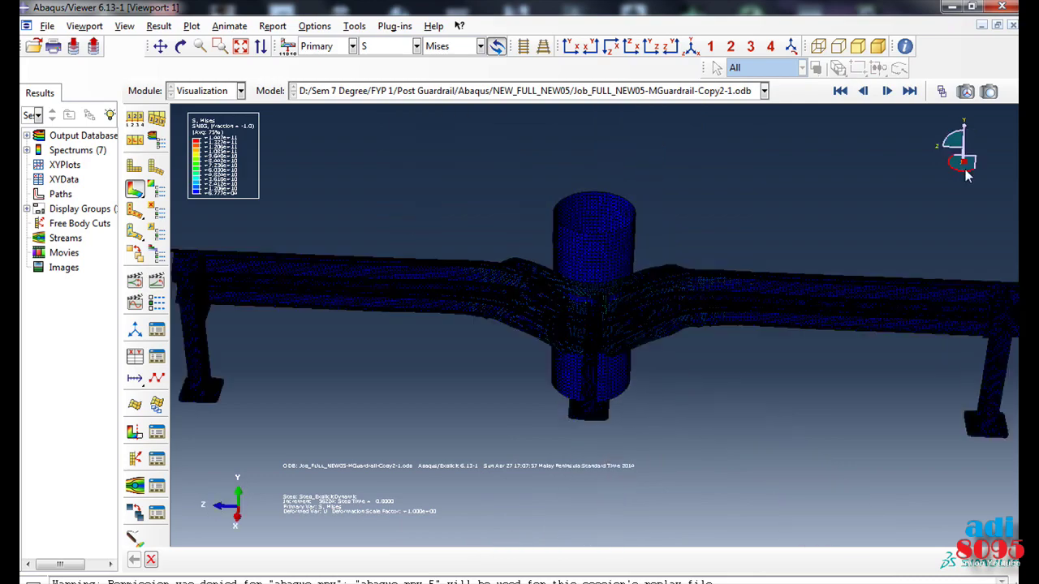
mouse_move(966, 177)
mouse_down()
mouse_move(952, 177)
mouse_move(951, 154)
mouse_up()
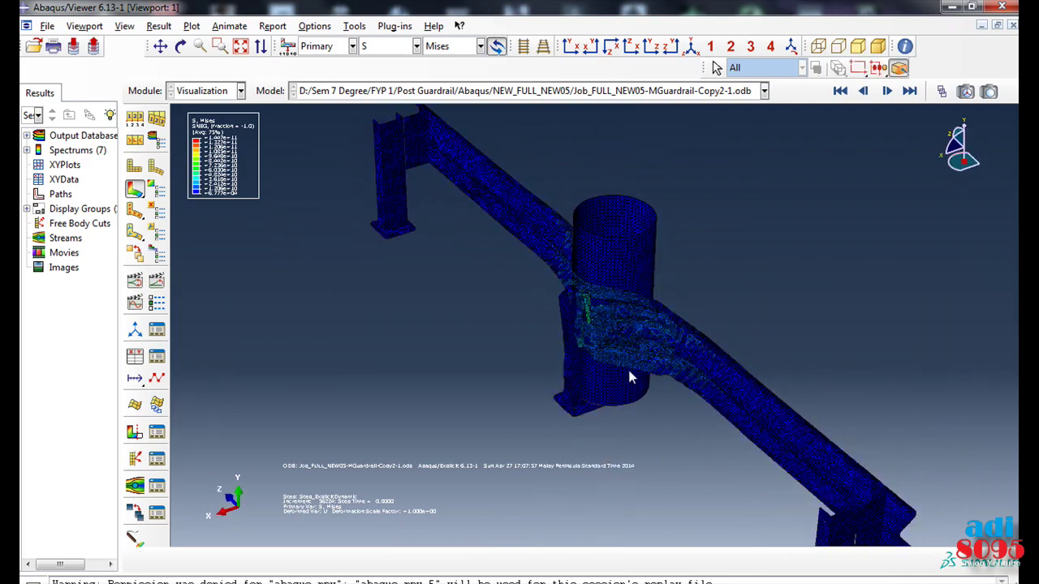
scroll(617, 358, up, 3)
scroll(615, 352, up, 3)
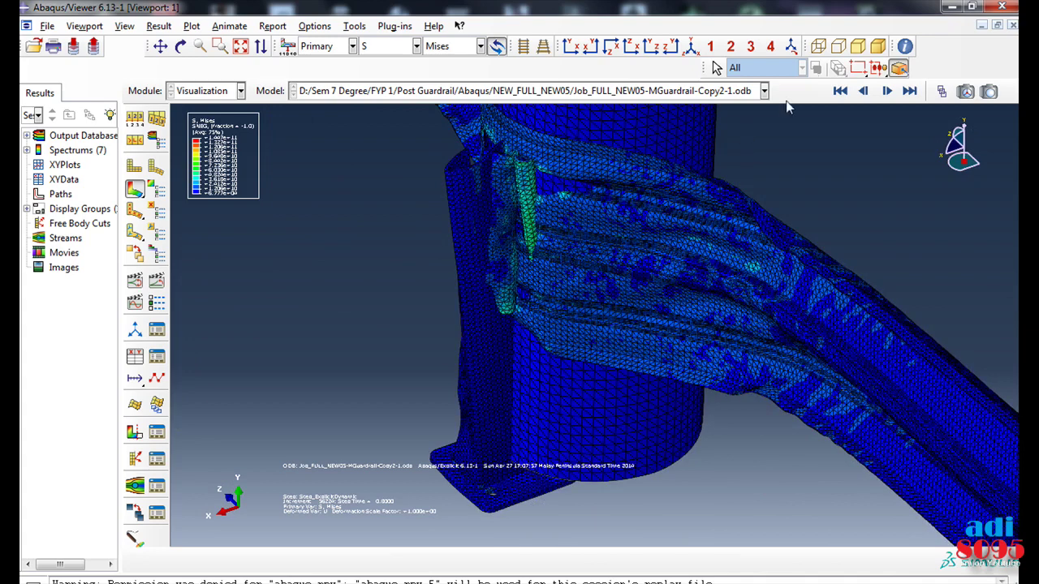
click(845, 92)
click(886, 98)
click(887, 99)
click(886, 98)
click(886, 98)
click(887, 98)
click(886, 98)
click(886, 98)
click(887, 98)
click(886, 98)
click(887, 98)
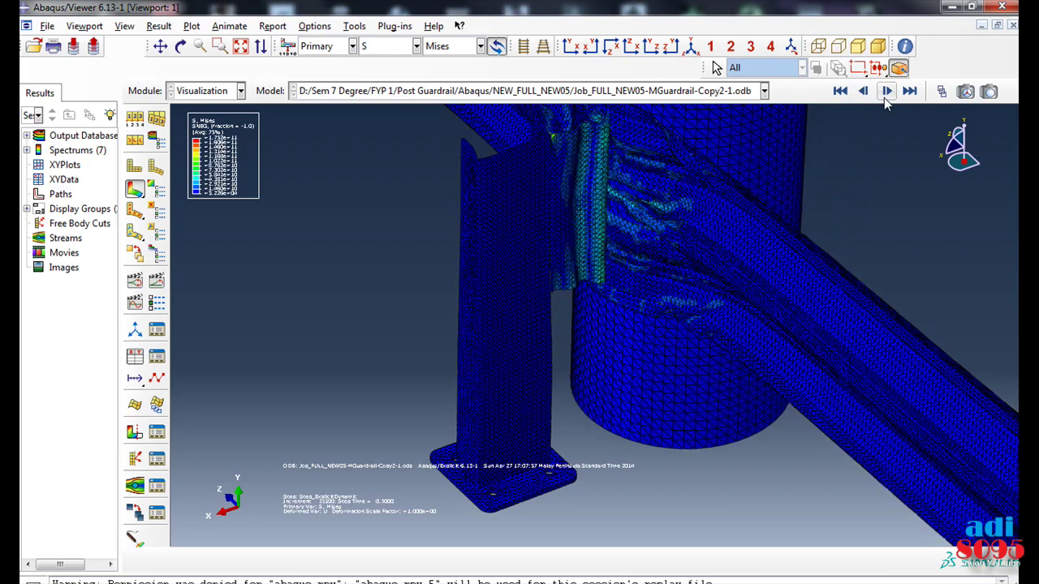
click(886, 98)
click(886, 98)
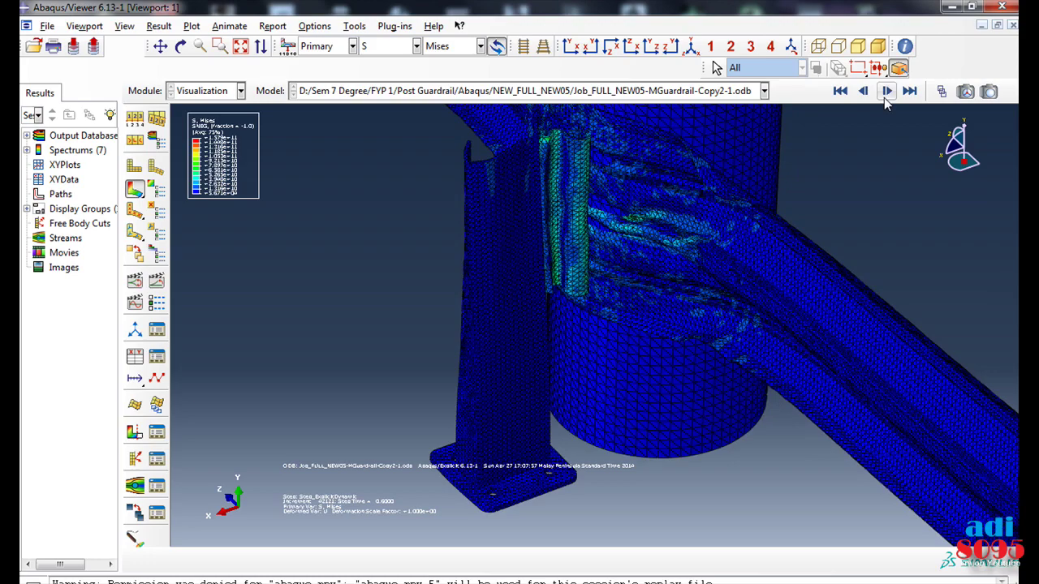
click(886, 98)
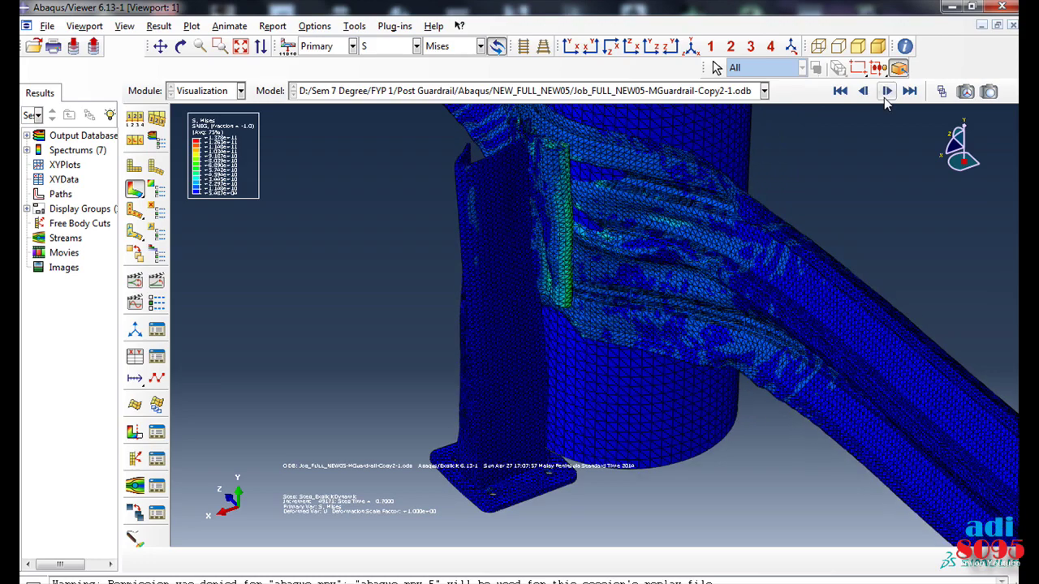
click(886, 98)
click(887, 99)
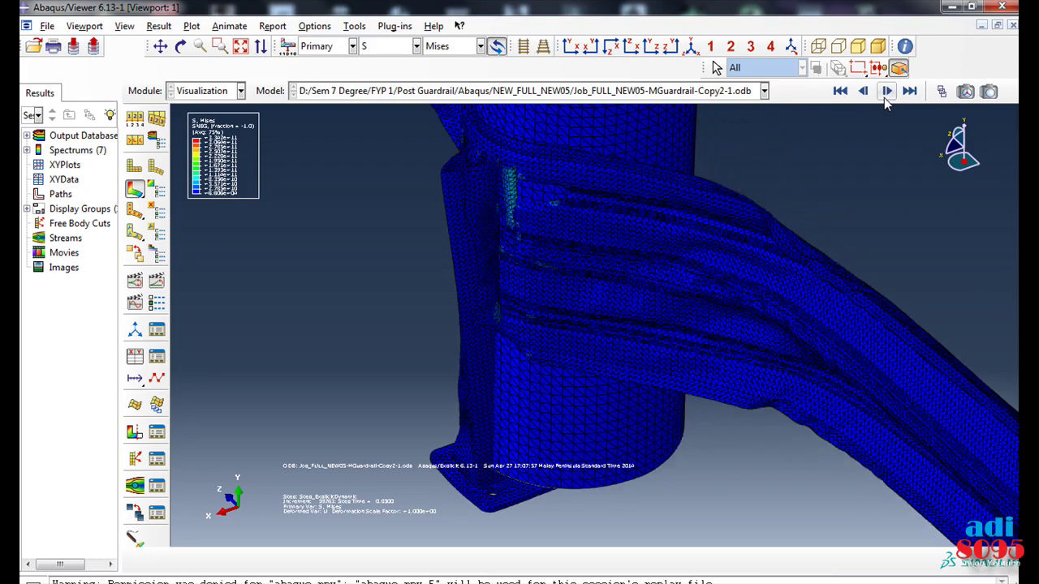
click(887, 98)
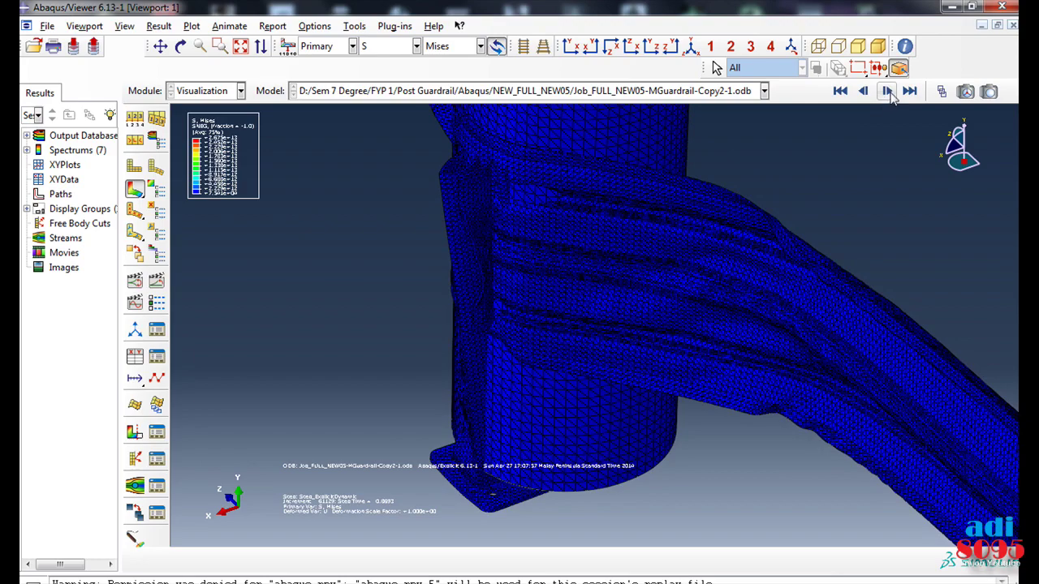
click(865, 92)
click(865, 92)
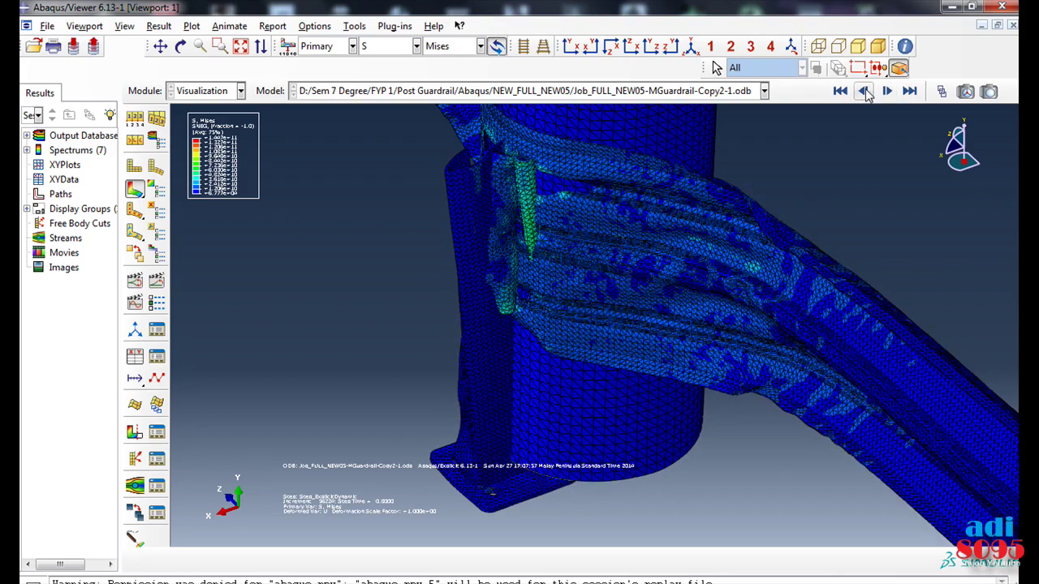
Step: Check the top and front views, then rotate the model into an oblique 3D view
click(630, 46)
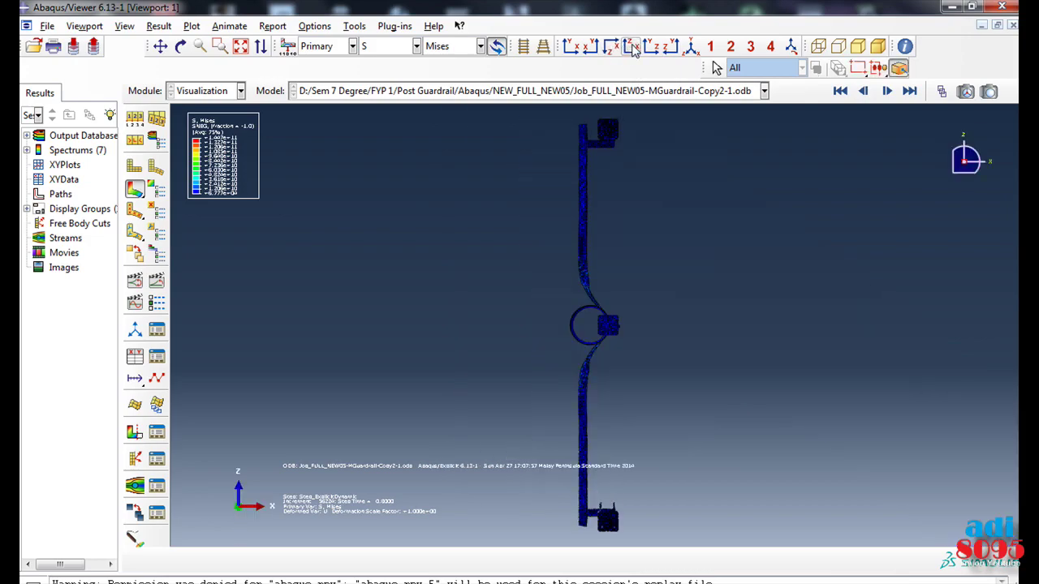
click(651, 47)
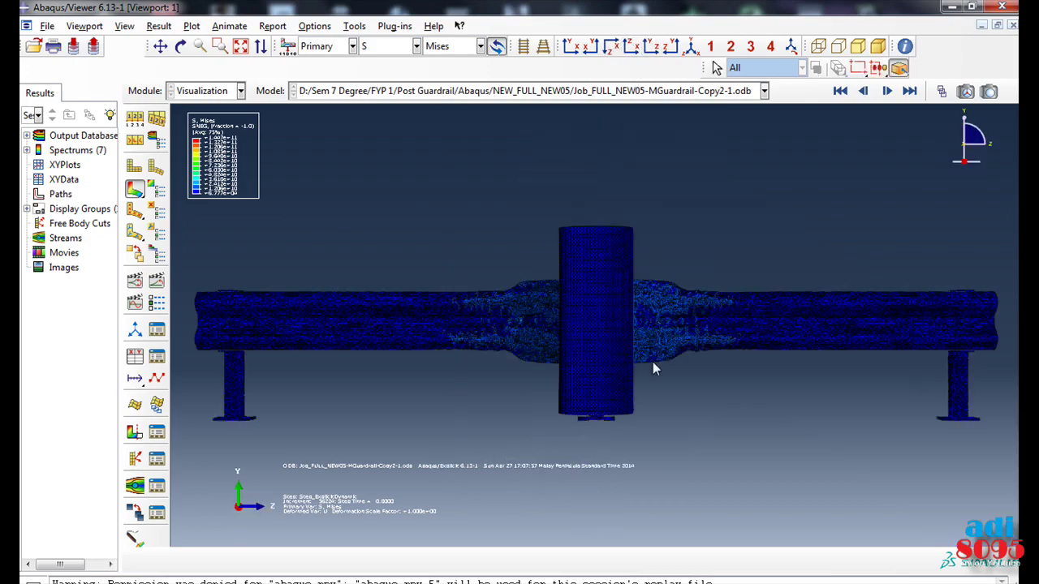
scroll(639, 346, down, 2)
scroll(645, 339, down, 3)
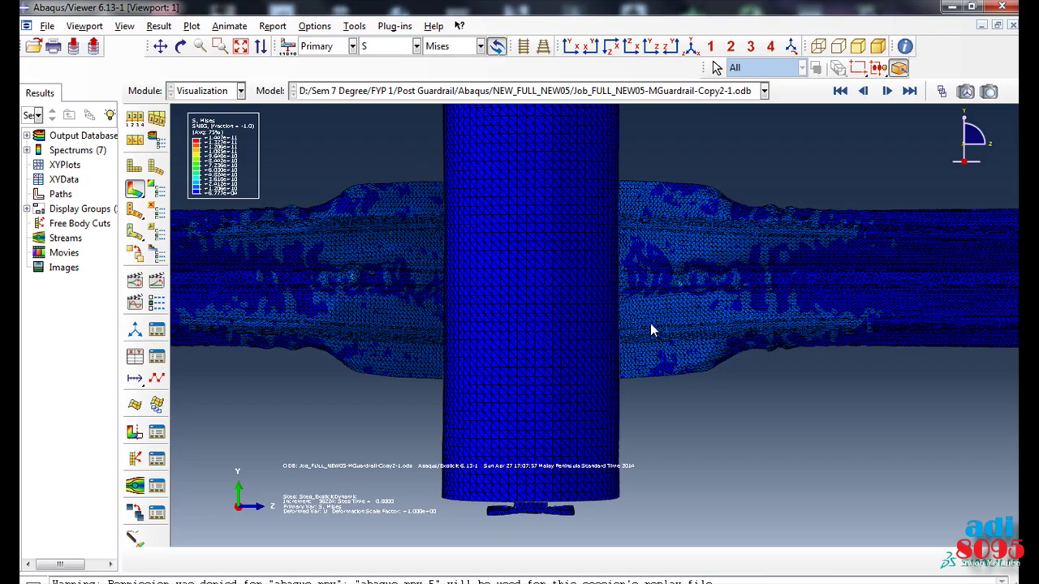
mouse_move(651, 323)
ctrl+alt+mouse_down()
mouse_move(512, 390)
mouse_move(487, 418)
mouse_move(480, 448)
mouse_move(493, 443)
mouse_move(538, 476)
ctrl+alt+mouse_up()
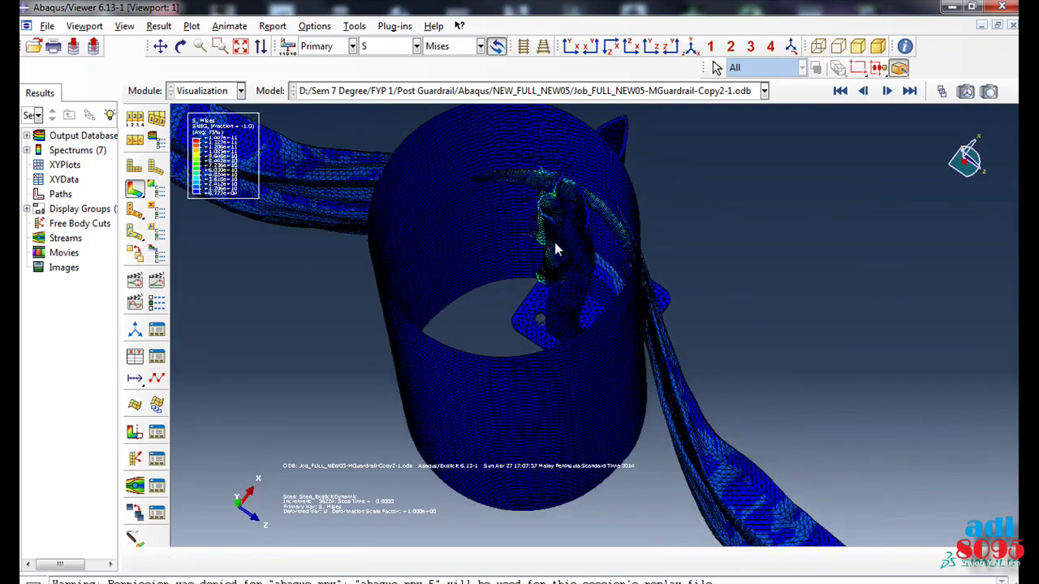
Step: Adjust the zoom and orbit around the crumpled rail where it struck the pole
scroll(554, 242, up, 1)
scroll(575, 219, up, 1)
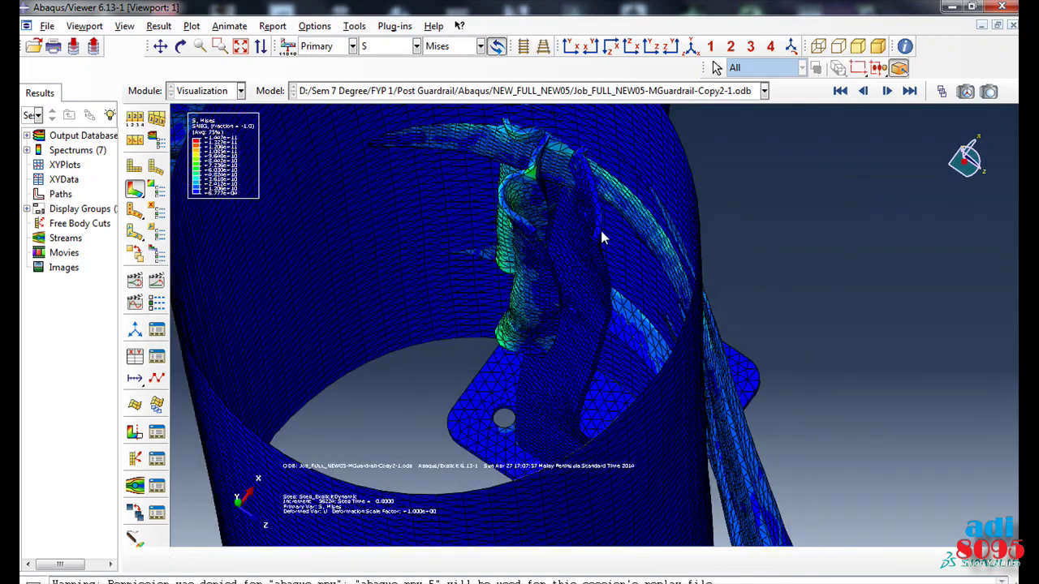
scroll(603, 237, down, 2)
scroll(603, 237, down, 2)
scroll(603, 237, down, 2)
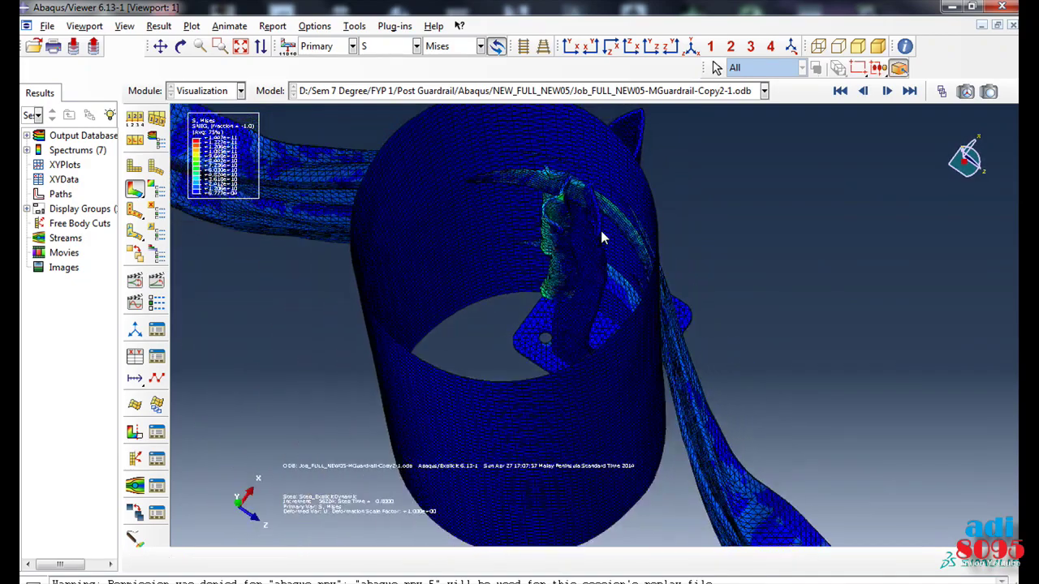
scroll(602, 237, down, 2)
scroll(603, 237, up, 2)
scroll(603, 237, up, 2)
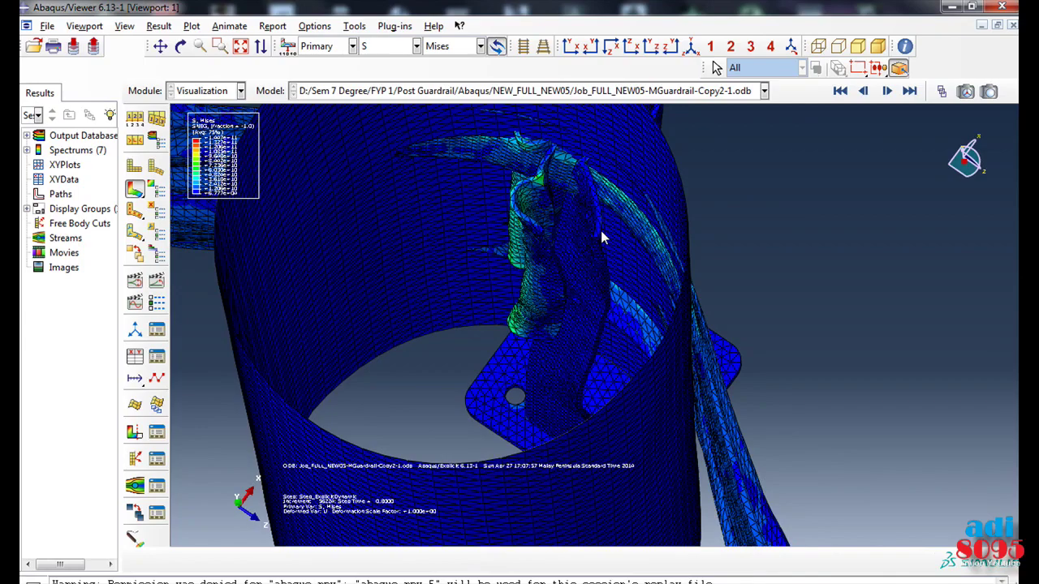
mouse_move(632, 370)
ctrl+alt+mouse_down()
mouse_move(626, 329)
mouse_move(610, 327)
mouse_move(545, 350)
mouse_move(498, 384)
mouse_move(587, 343)
mouse_move(655, 332)
mouse_move(650, 238)
mouse_move(489, 284)
mouse_move(429, 320)
mouse_move(454, 327)
ctrl+alt+mouse_up()
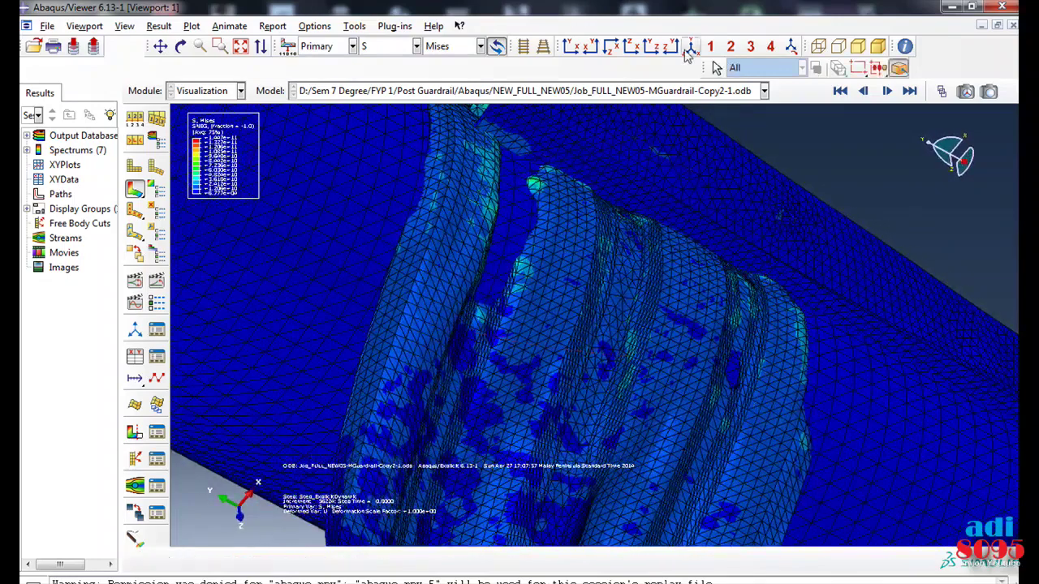
Step: Zoom into an isometric view and switch the contour invariant from Mises to Pressure
click(691, 46)
scroll(653, 325, up, 2)
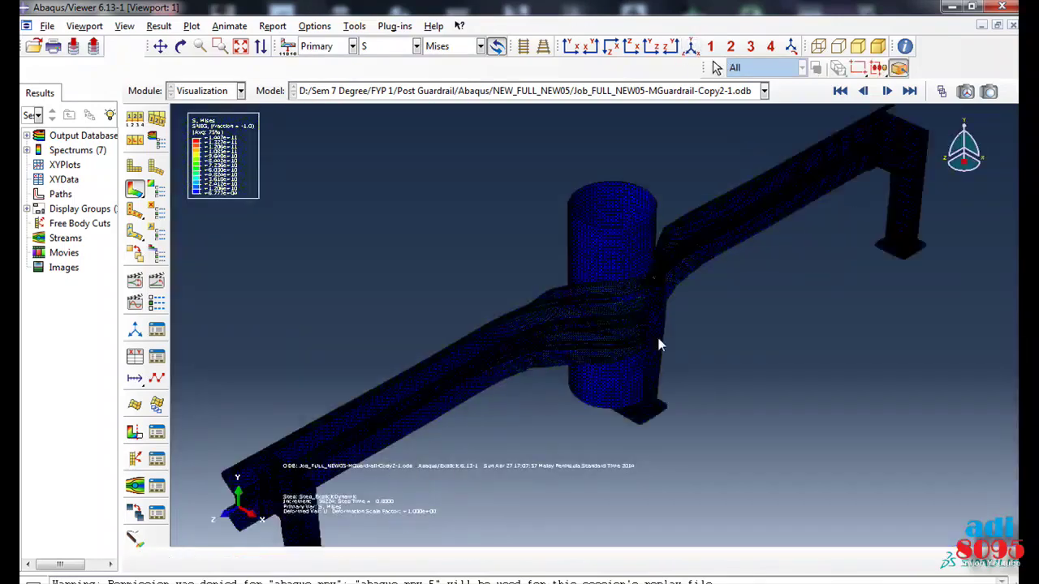
scroll(659, 337, up, 2)
scroll(661, 345, up, 2)
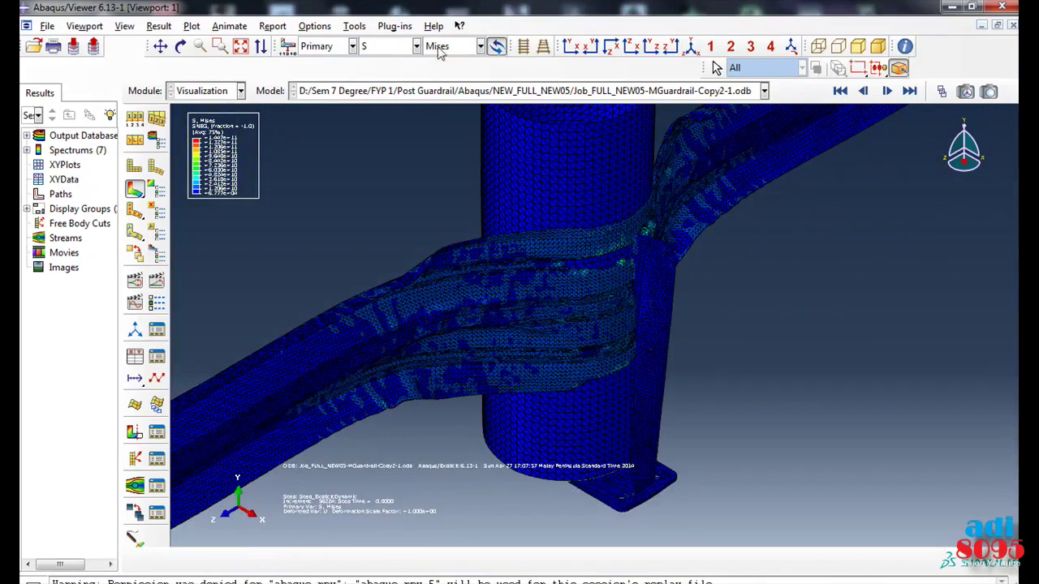
click(477, 47)
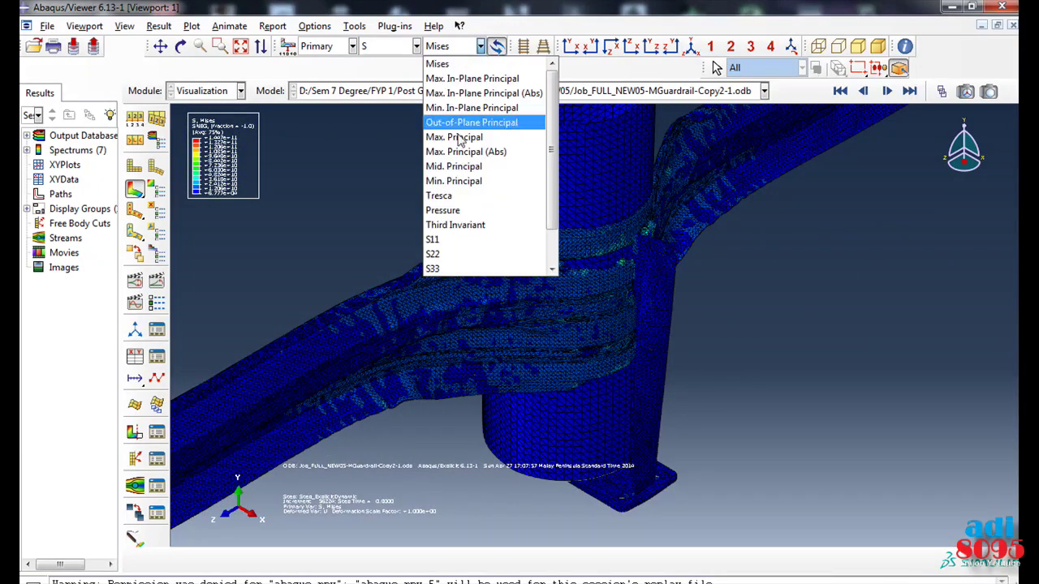
click(461, 209)
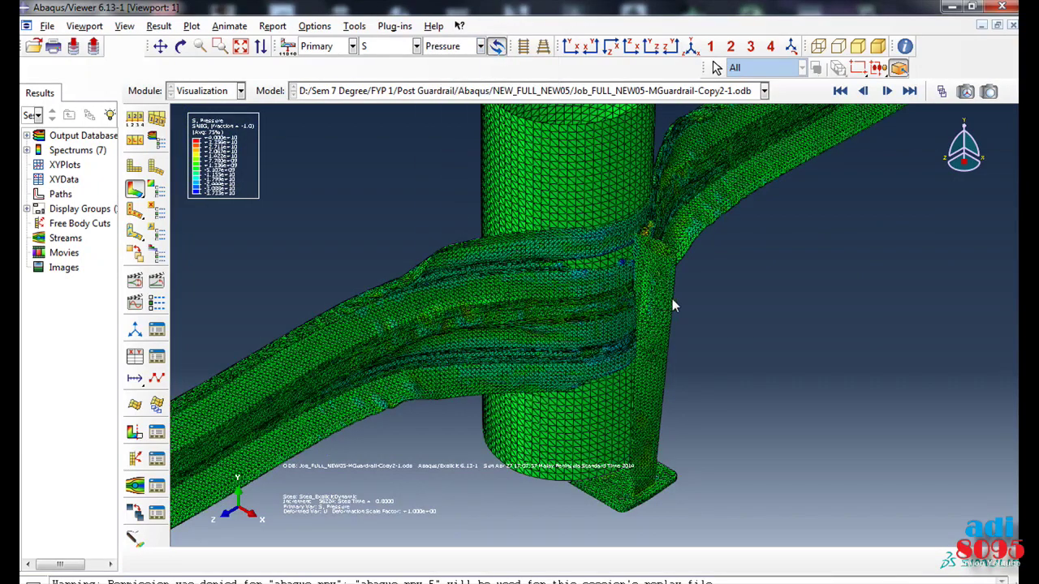
scroll(672, 305, up, 1)
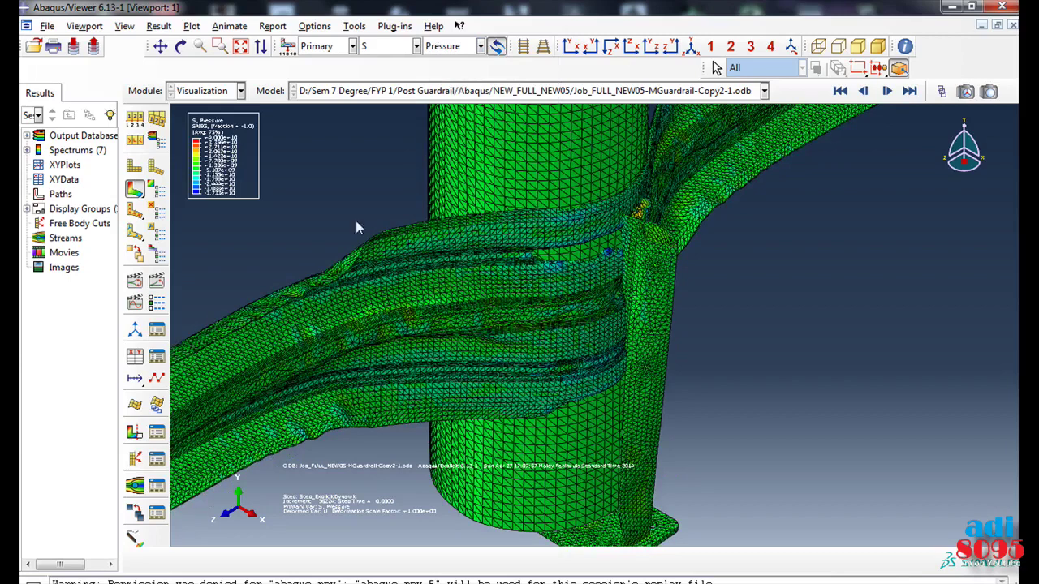
Step: Fit the model to the view and return to the undeformed first frame at step time 0.0
click(690, 49)
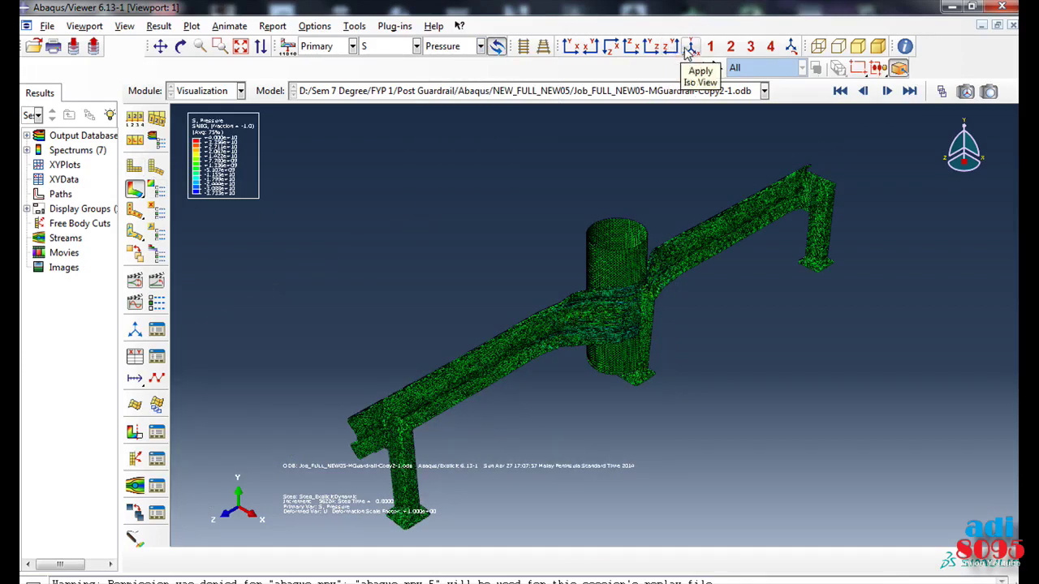
scroll(656, 324, up, 5)
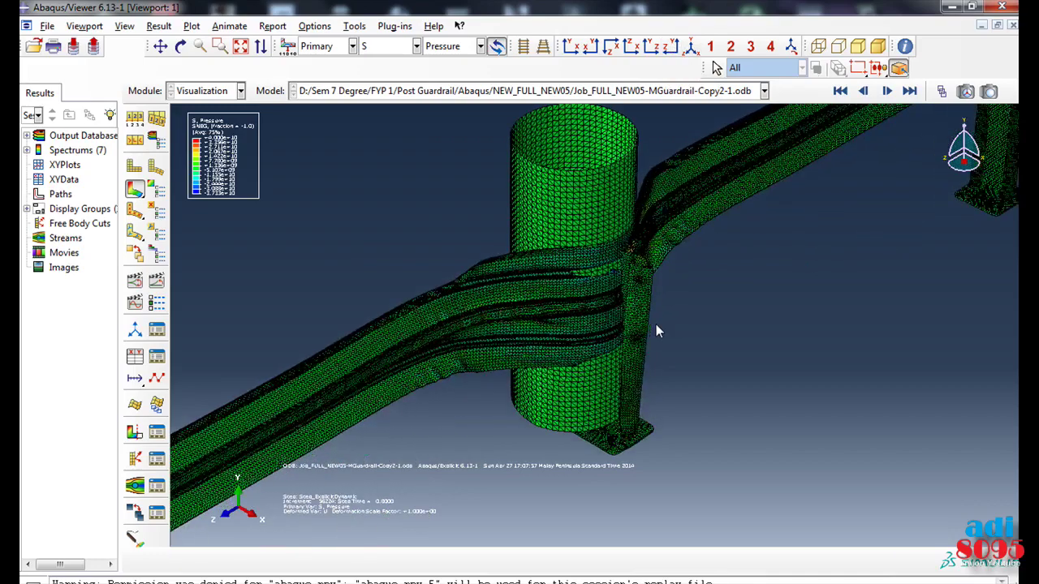
click(840, 91)
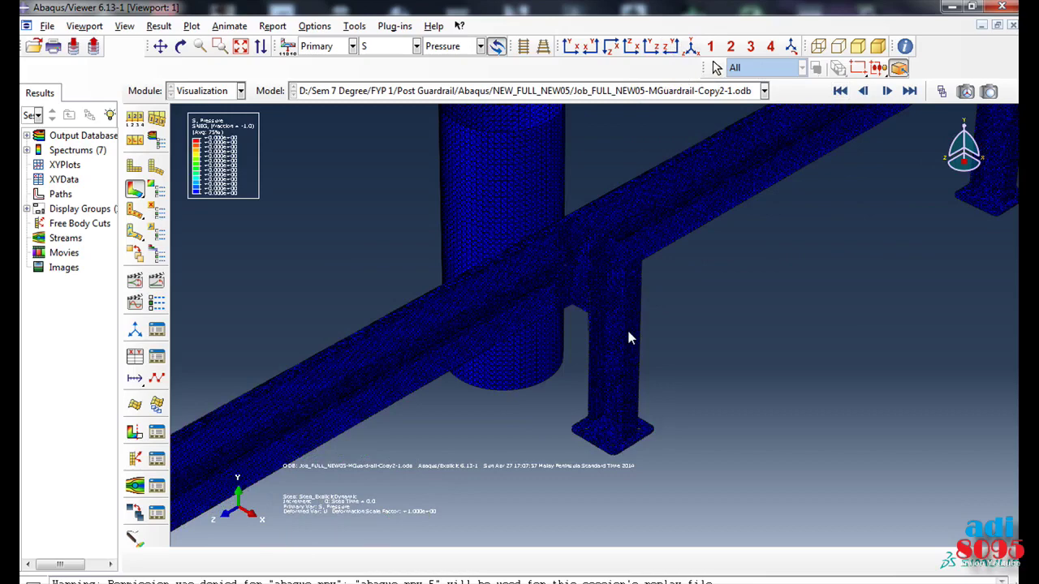
scroll(629, 338, up, 2)
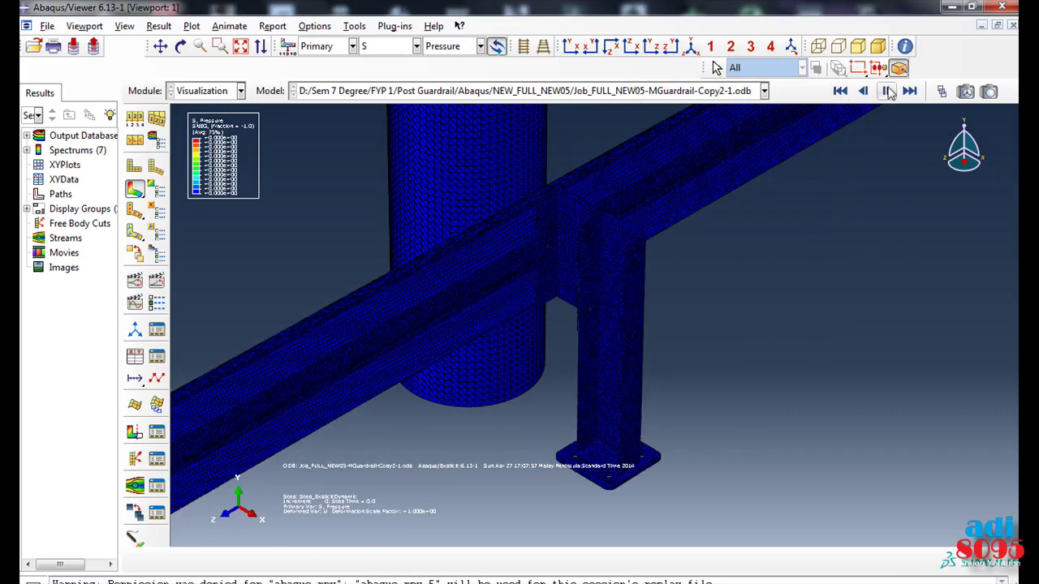
click(887, 91)
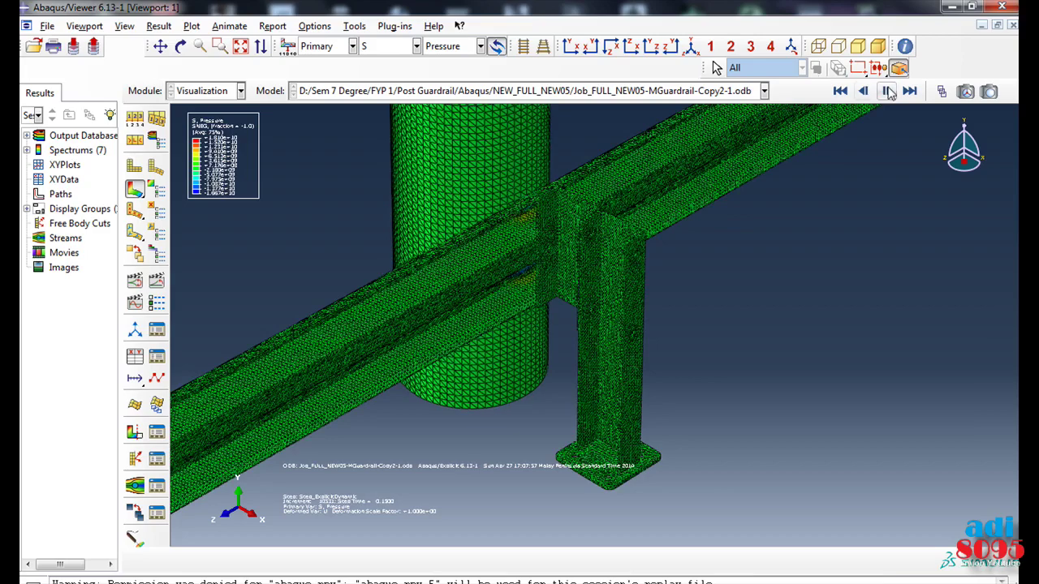
click(888, 91)
scroll(666, 303, down, 2)
scroll(665, 303, down, 1)
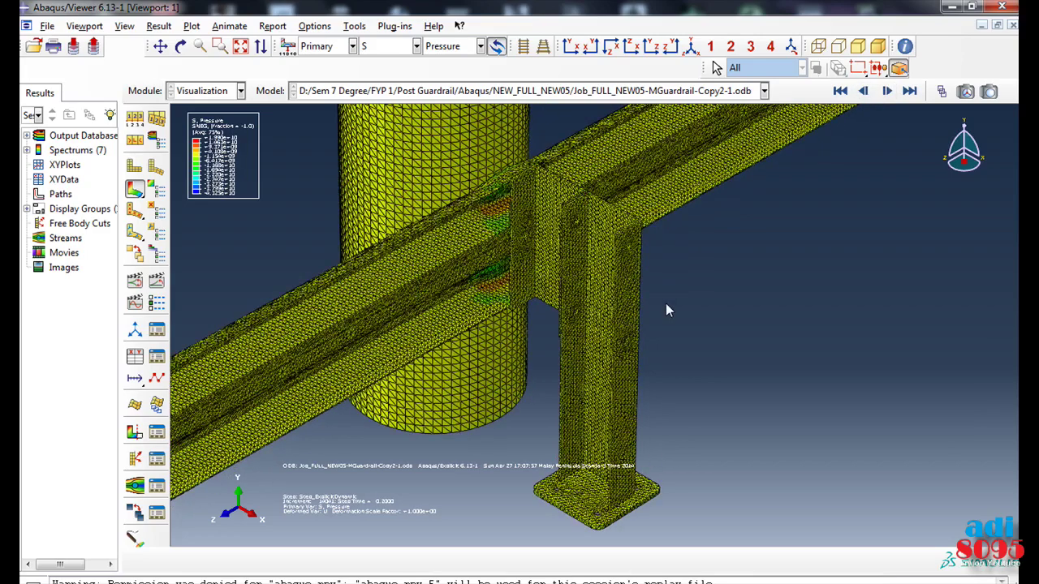
click(888, 91)
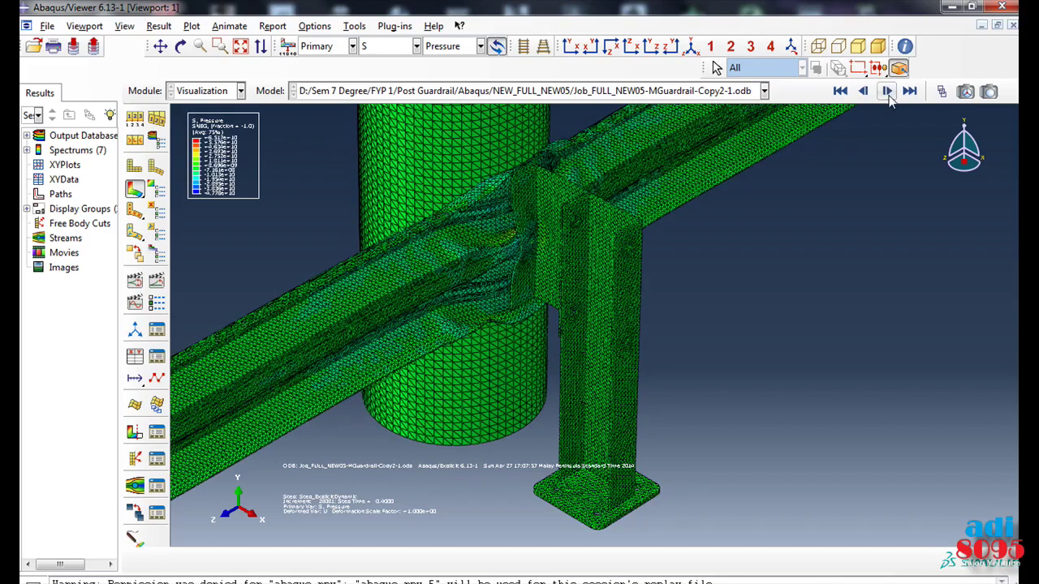
click(888, 92)
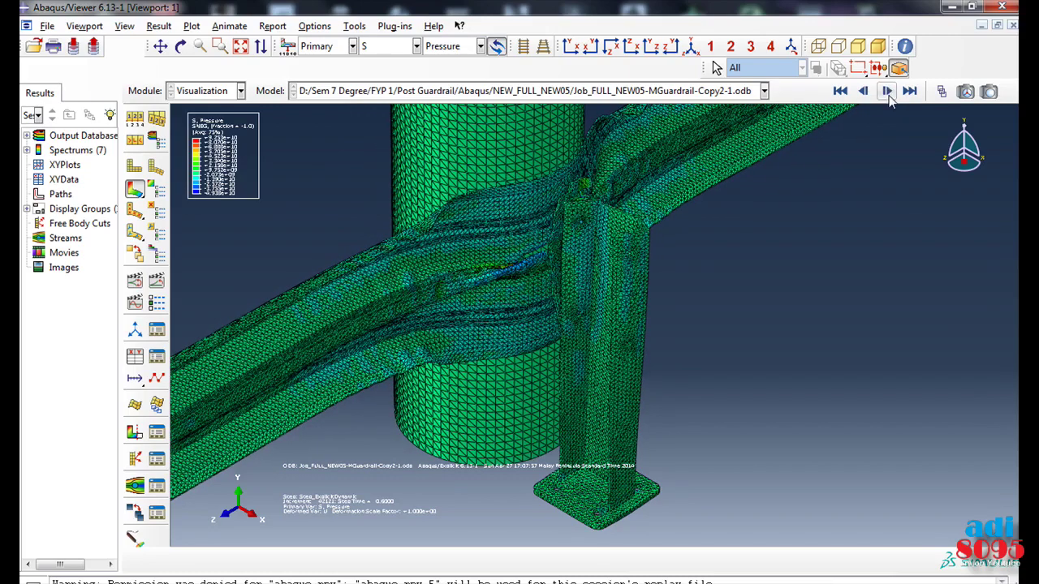
click(887, 92)
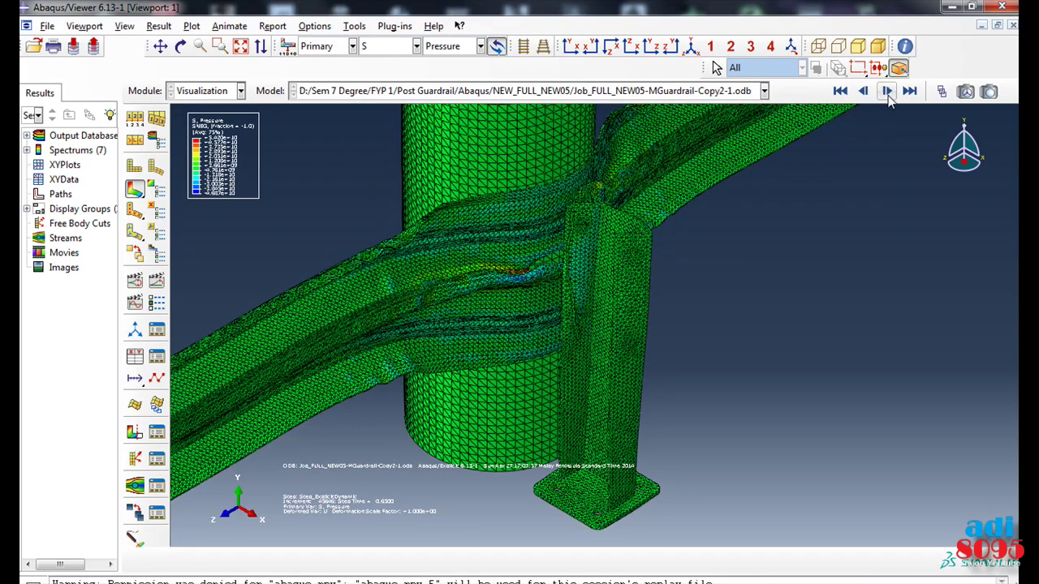
click(887, 92)
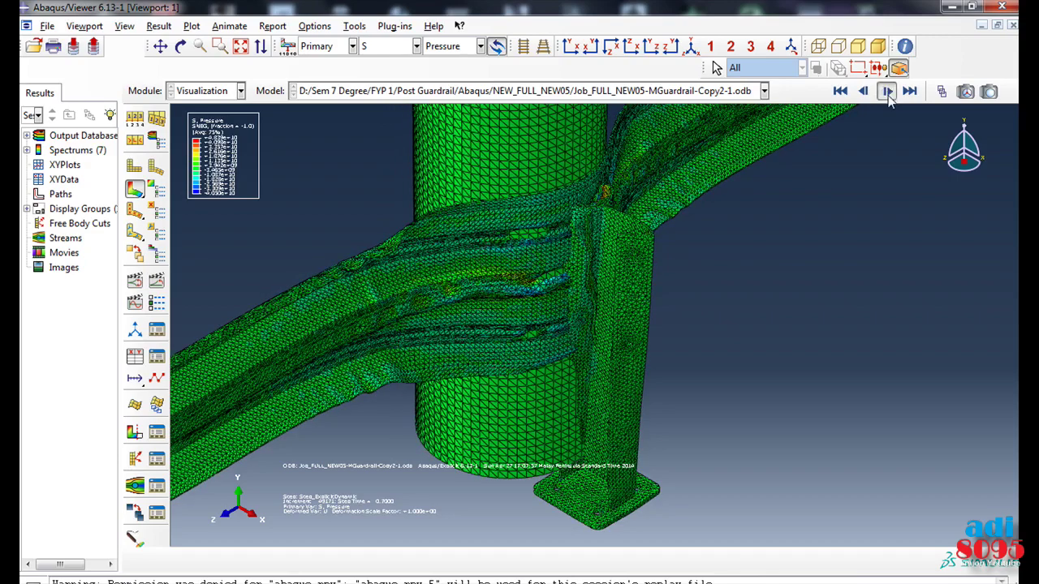
click(888, 92)
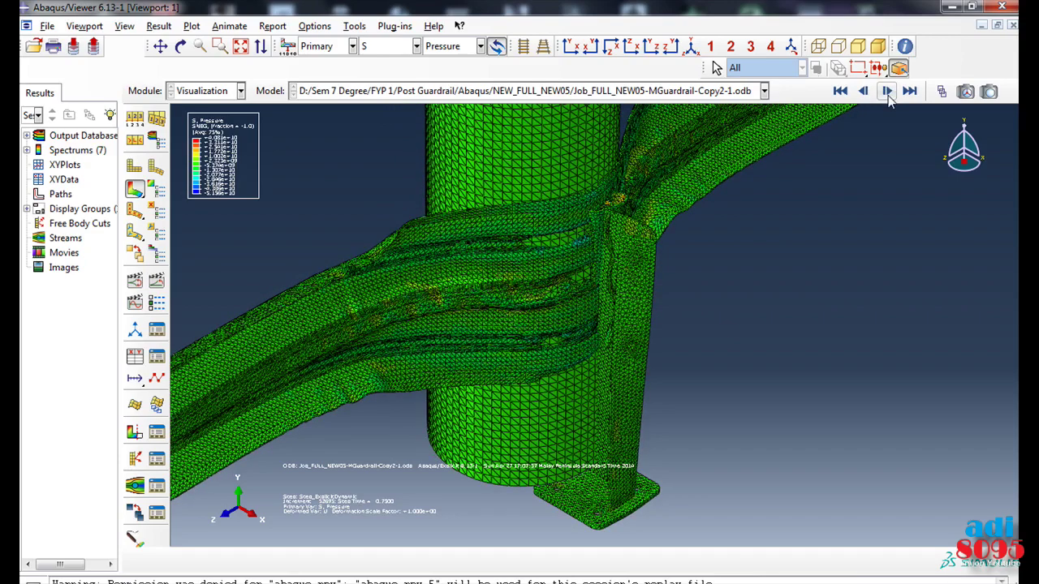
click(888, 92)
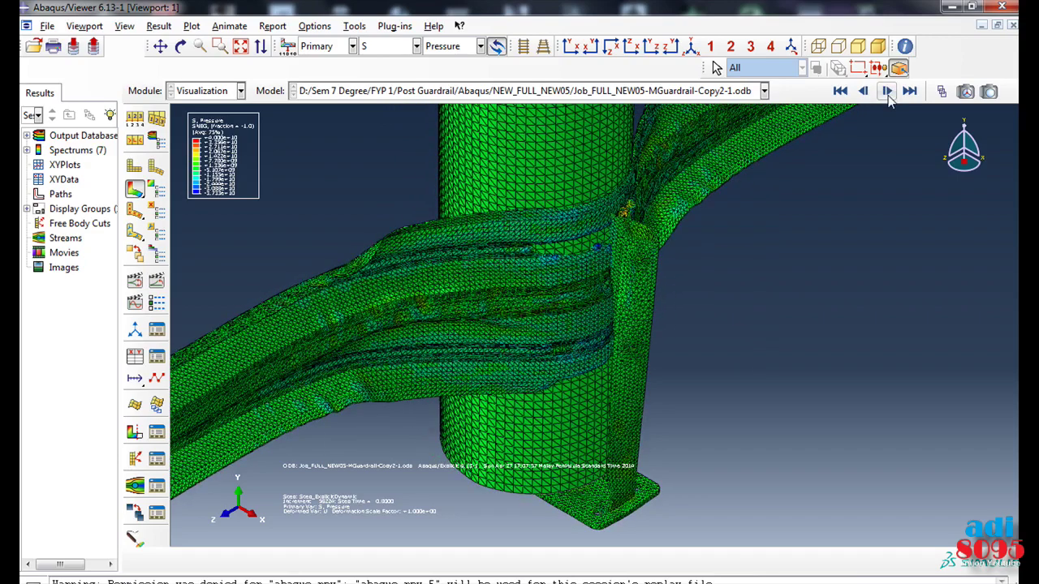
click(888, 92)
click(887, 92)
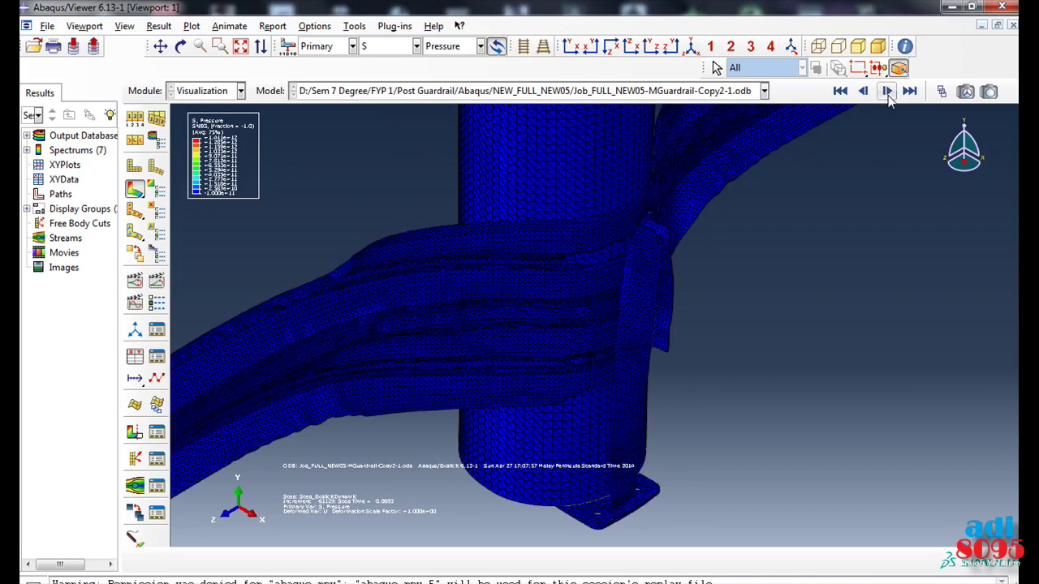
click(844, 95)
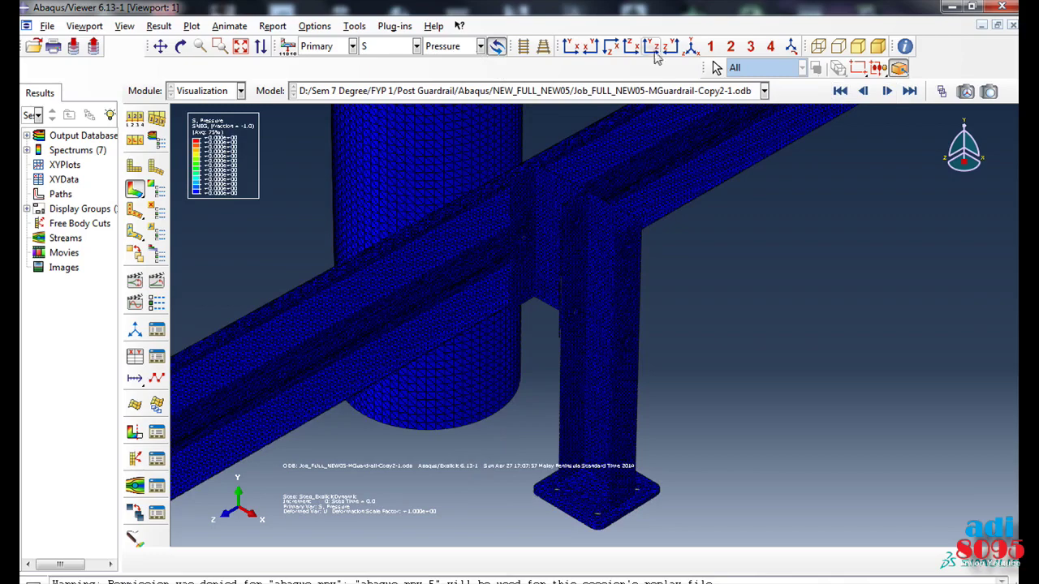
Step: Orbit the model to view it from the opposite side, with the pole in front of the rail
click(966, 179)
mouse_move(883, 170)
mouse_down()
mouse_move(867, 160)
mouse_move(991, 173)
mouse_up()
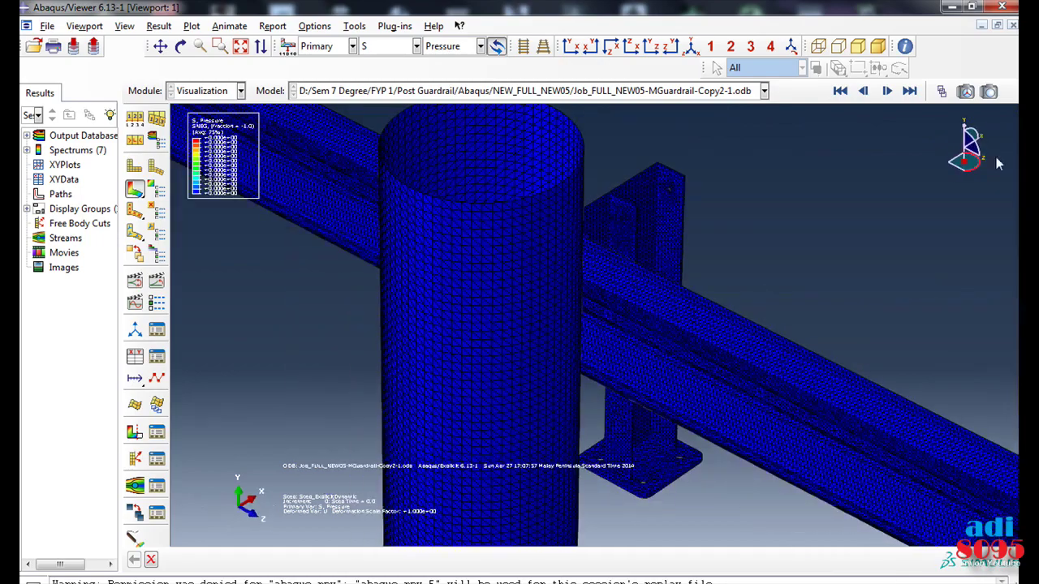
middle_click(960, 177)
drag(969, 177, 980, 178)
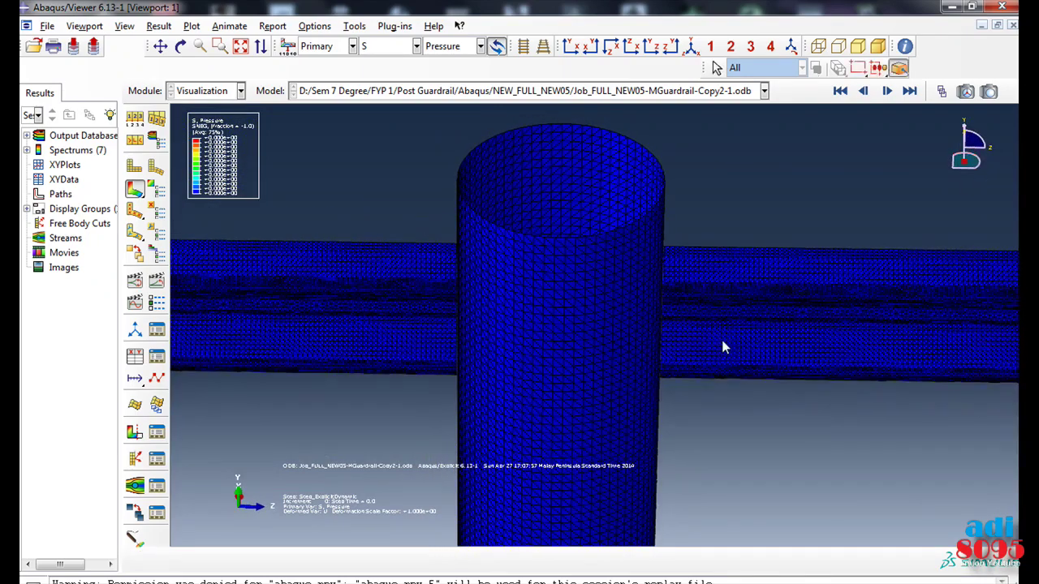
mouse_move(721, 331)
mouse_down()
mouse_move(726, 313)
mouse_move(755, 300)
mouse_move(766, 268)
mouse_up()
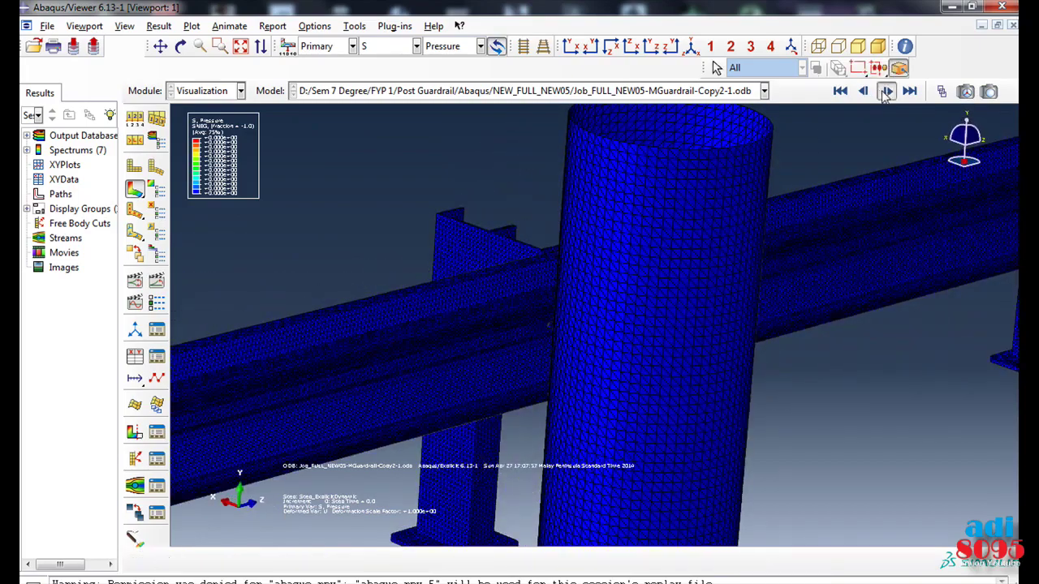
Step: Play the Pressure animation, stop it, and reset to the undeformed first frame
click(887, 91)
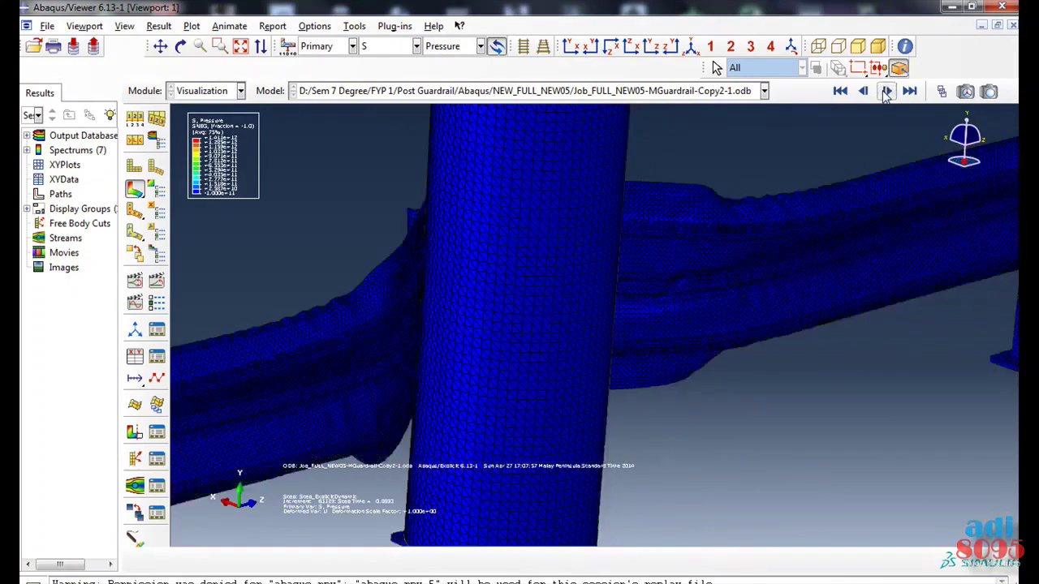
click(887, 91)
click(840, 92)
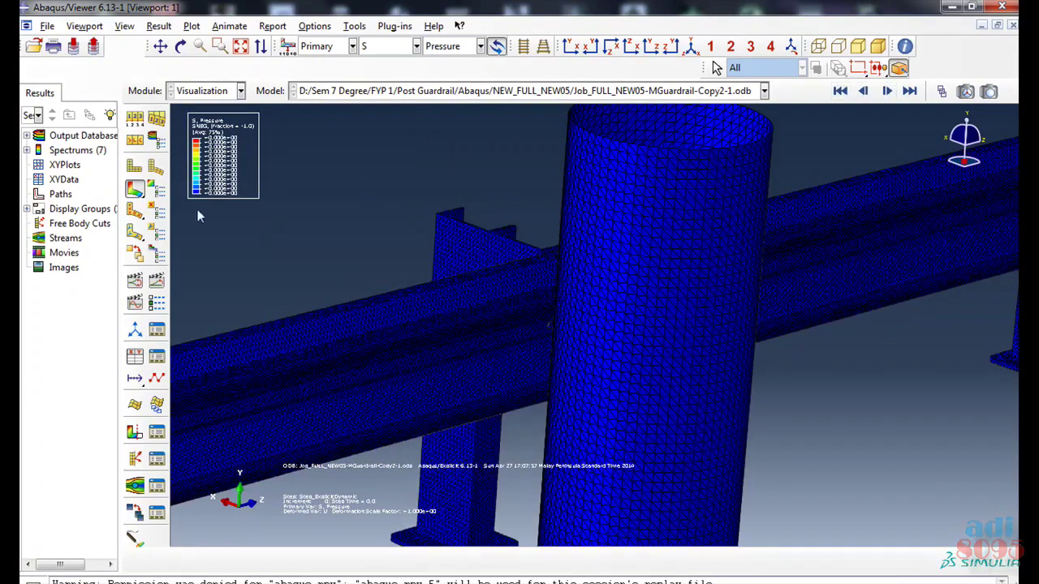